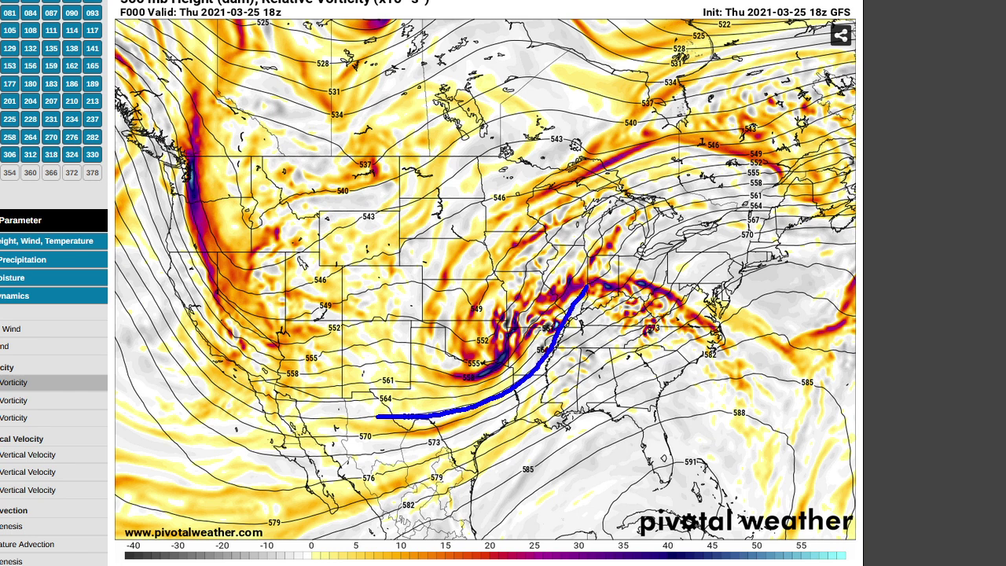
- Finish the blue trough line, clear it, and advance the GFS 500 mb vorticity map one forecast hour
{"action": "left_click", "coordinate": [570, 394]}
{"action": "key", "text": "Escape"}
{"action": "key", "text": "Right"}
{"action": "key", "text": "Right"}
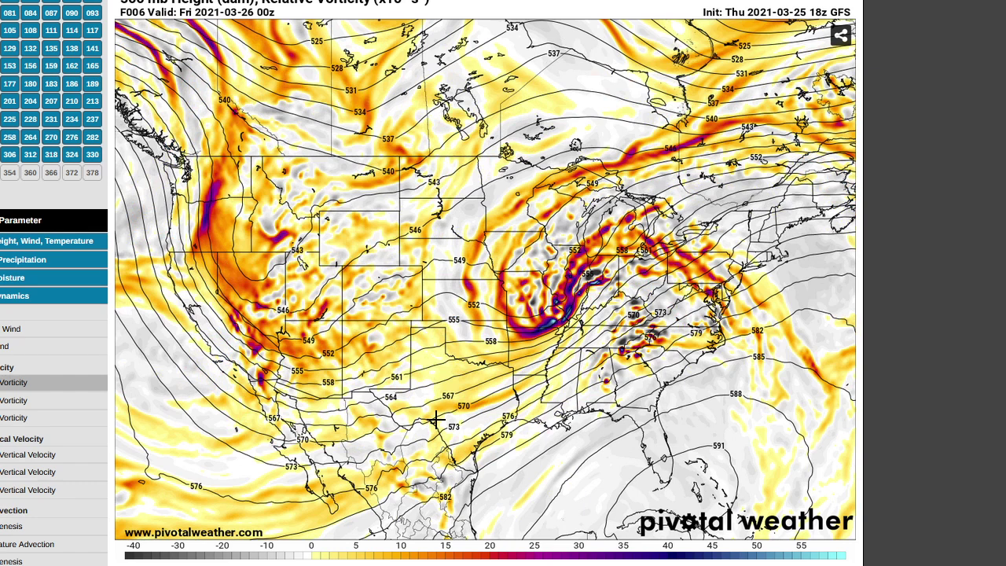
- Mark the vorticity axis, the vorticity maximum and the target area south of the trough, then clear the marks
{"action": "left_click_drag", "start_coordinate": [504, 368], "coordinate": [631, 275]}
{"action": "mouse_move", "coordinate": [594, 308]}
{"action": "left_mouse_down"}
{"action": "mouse_move", "coordinate": [542, 328]}
{"action": "mouse_move", "coordinate": [598, 318]}
{"action": "mouse_move", "coordinate": [566, 302]}
{"action": "left_mouse_up"}
{"action": "mouse_move", "coordinate": [591, 349]}
{"action": "left_mouse_down"}
{"action": "mouse_move", "coordinate": [566, 402]}
{"action": "mouse_move", "coordinate": [575, 357]}
{"action": "left_mouse_up"}
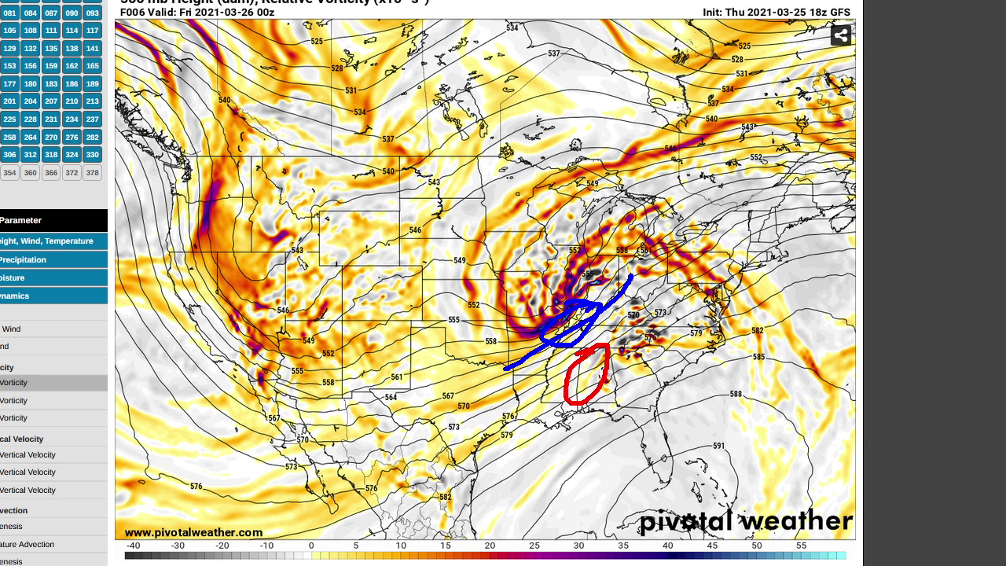
{"action": "key", "text": "Escape"}
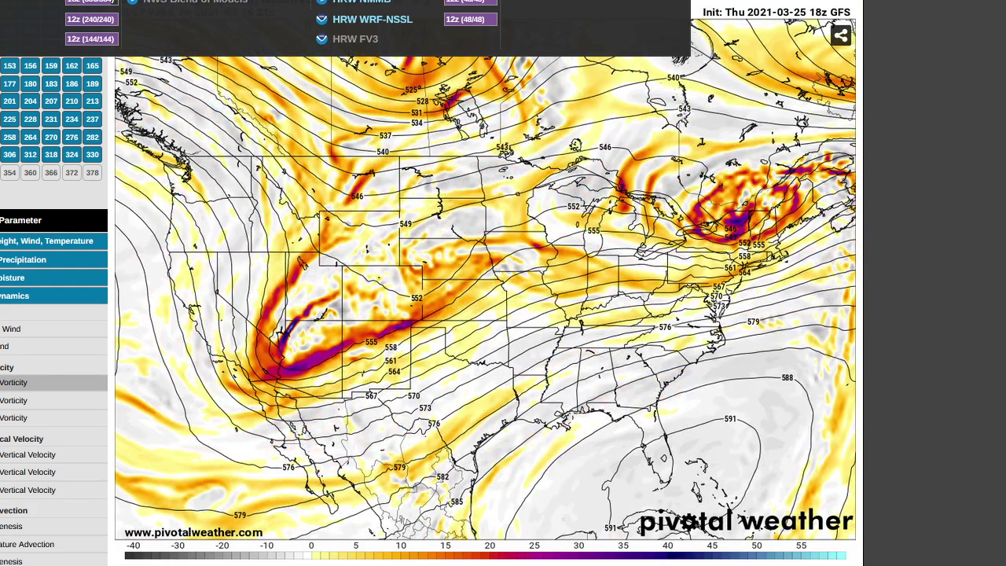
- Switch to the HRRR model and zoom the map to the Southeast US region
{"action": "left_click", "coordinate": [346, 40]}
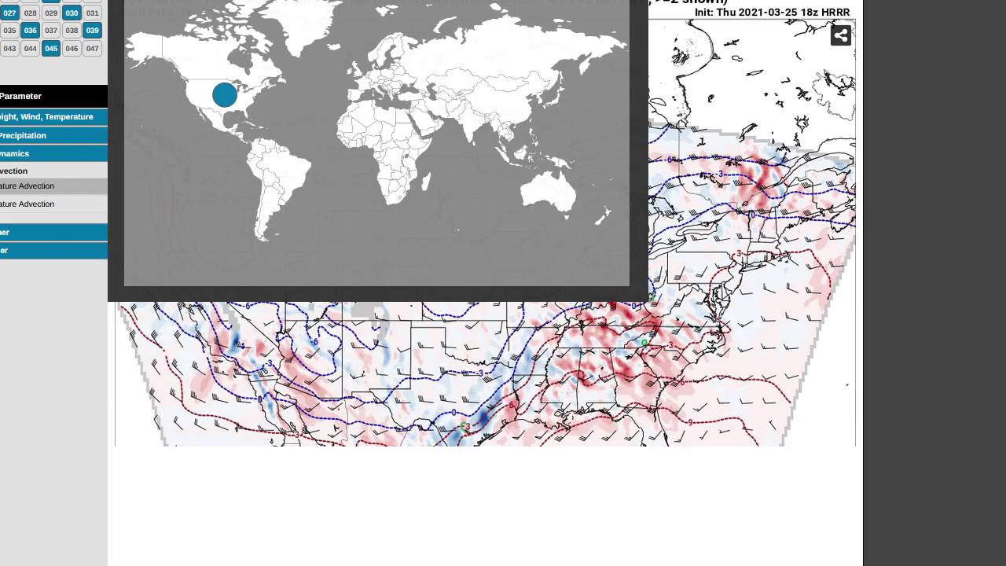
{"action": "left_click", "coordinate": [225, 94]}
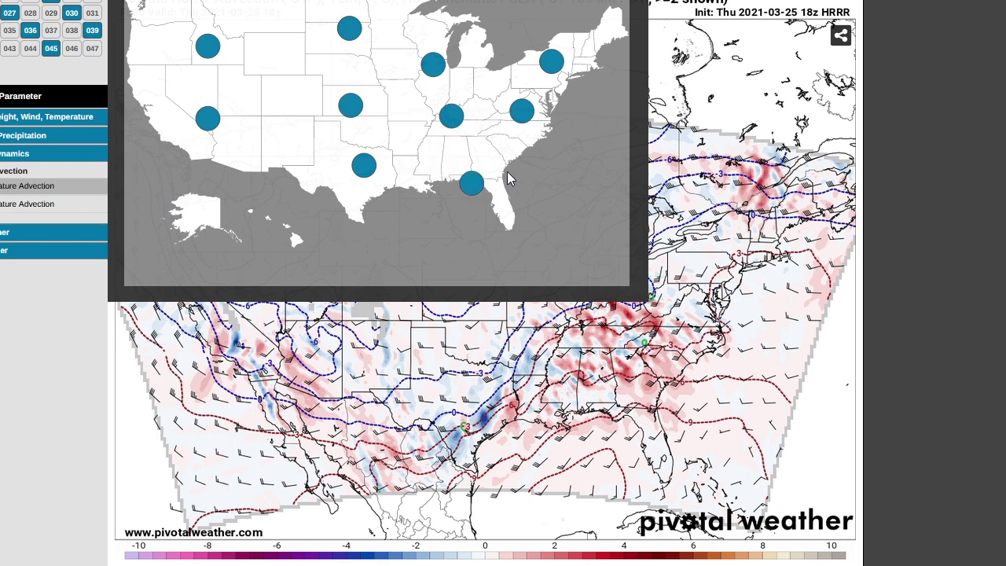
{"action": "left_click", "coordinate": [472, 183]}
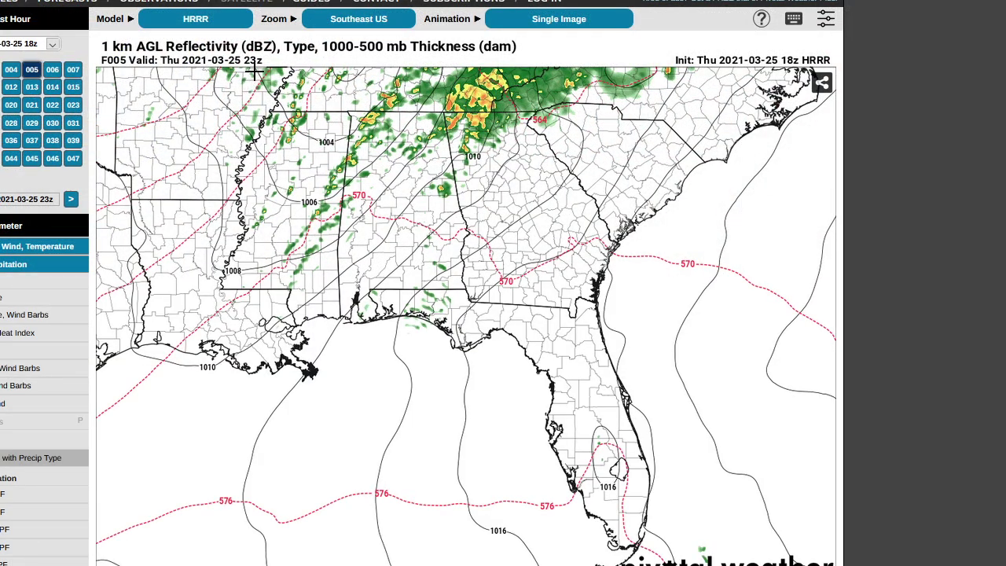
- Circle the 23z valid time in the title and turn on the Model Trend Loop animation
{"action": "mouse_move", "coordinate": [268, 77]}
{"action": "left_mouse_down"}
{"action": "mouse_move", "coordinate": [238, 78]}
{"action": "mouse_move", "coordinate": [276, 92]}
{"action": "left_mouse_up"}
{"action": "left_click", "coordinate": [560, 18]}
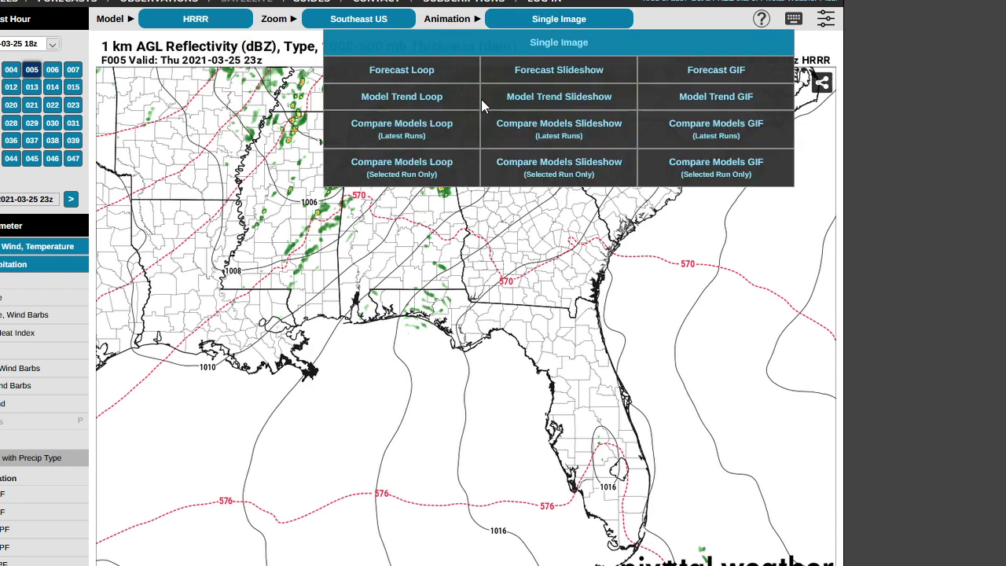
{"action": "left_click", "coordinate": [415, 107]}
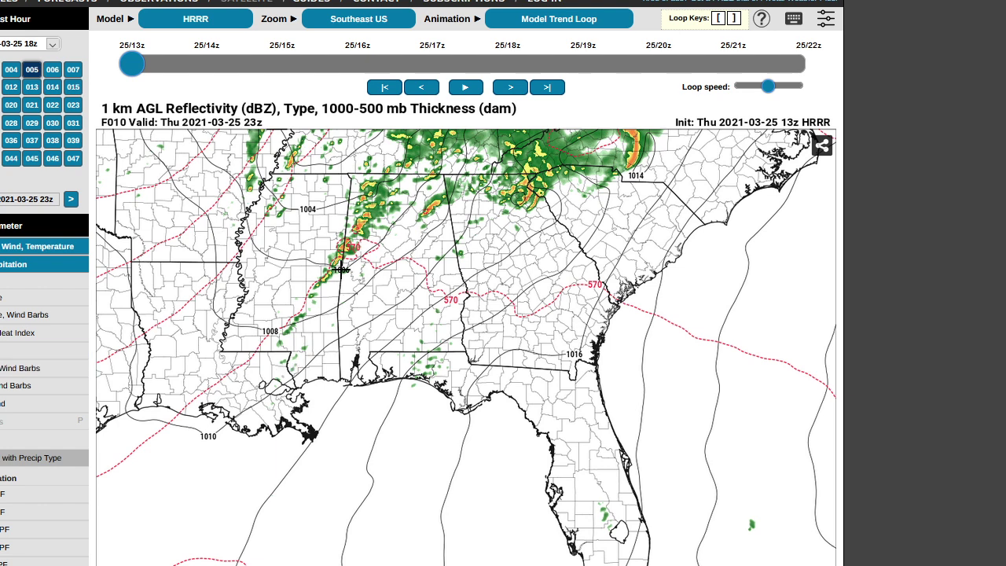
- Circle the Mississippi storm line and the cells east and north of it, then clear the circles
{"action": "mouse_move", "coordinate": [364, 223]}
{"action": "left_mouse_down"}
{"action": "mouse_move", "coordinate": [359, 206]}
{"action": "mouse_move", "coordinate": [314, 287]}
{"action": "mouse_move", "coordinate": [367, 217]}
{"action": "left_mouse_up"}
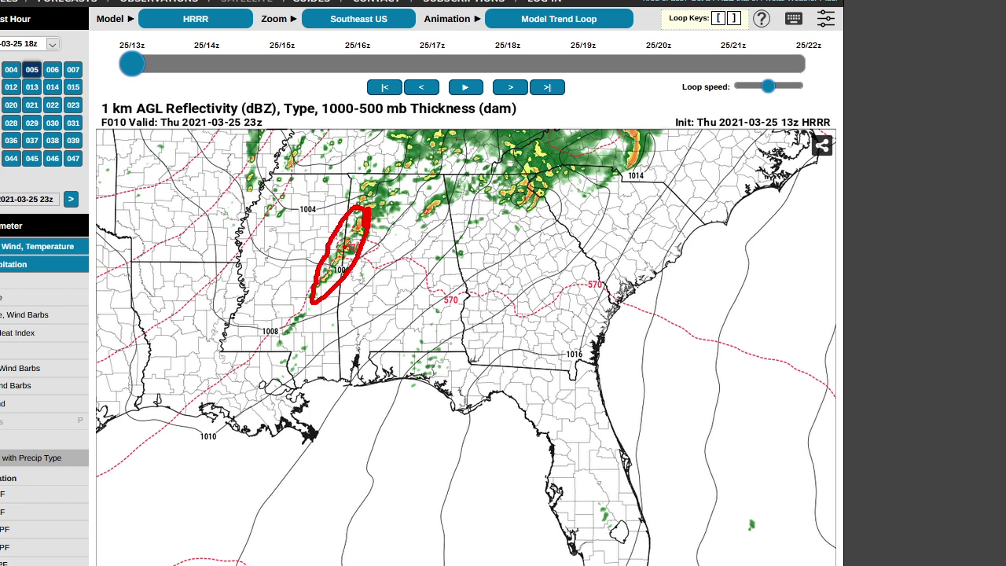
{"action": "mouse_move", "coordinate": [404, 237]}
{"action": "left_mouse_down"}
{"action": "mouse_move", "coordinate": [392, 273]}
{"action": "mouse_move", "coordinate": [432, 221]}
{"action": "mouse_move", "coordinate": [440, 253]}
{"action": "mouse_move", "coordinate": [407, 236]}
{"action": "left_mouse_up"}
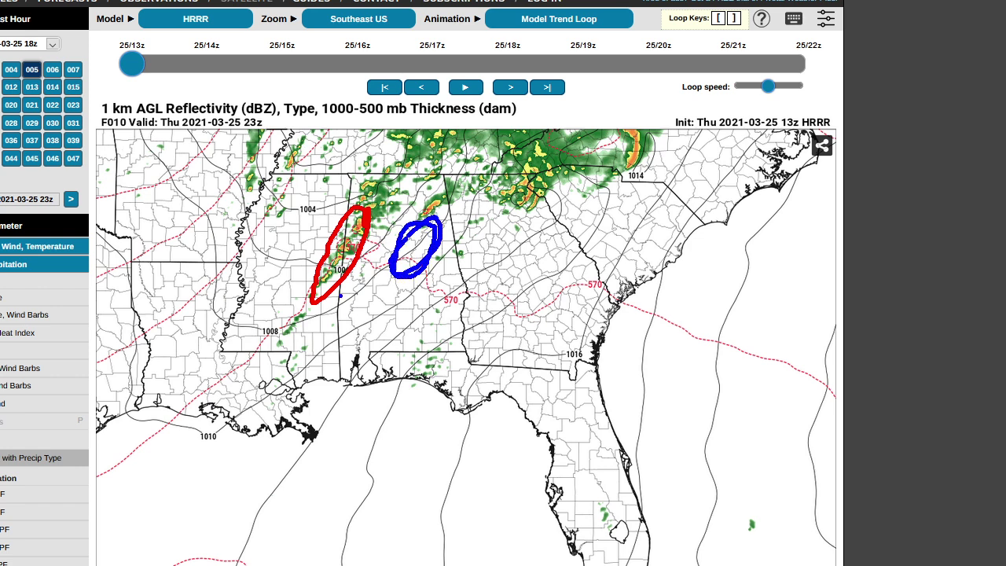
{"action": "mouse_move", "coordinate": [431, 198]}
{"action": "left_mouse_down"}
{"action": "mouse_move", "coordinate": [426, 218]}
{"action": "mouse_move", "coordinate": [437, 210]}
{"action": "left_mouse_up"}
{"action": "key", "text": "Escape"}
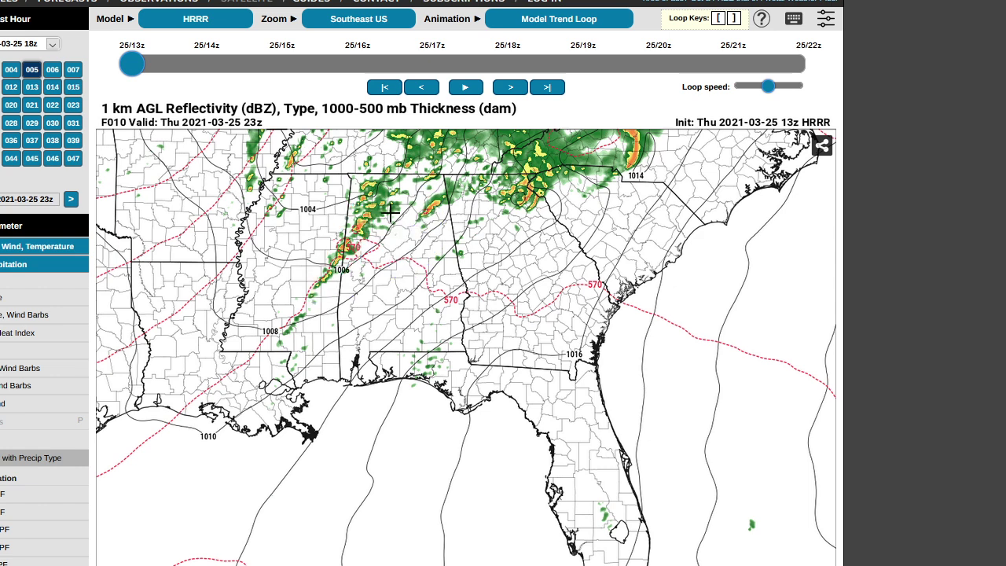
- Step the trend loop run by run through the 16z–21z HRRR runs up to the latest 22z run
{"action": "left_click", "coordinate": [509, 88]}
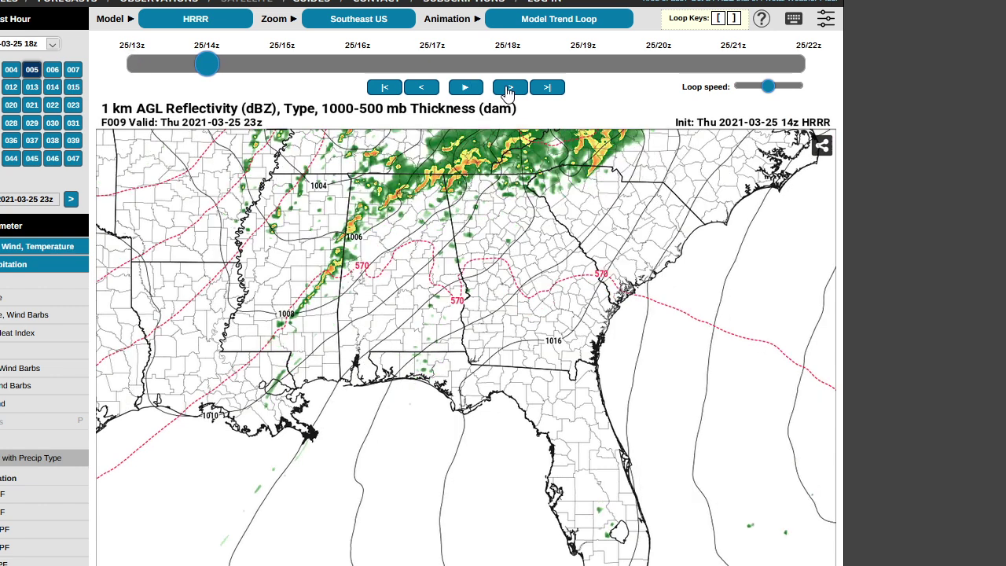
{"action": "left_click", "coordinate": [509, 88]}
{"action": "left_click", "coordinate": [509, 88]}
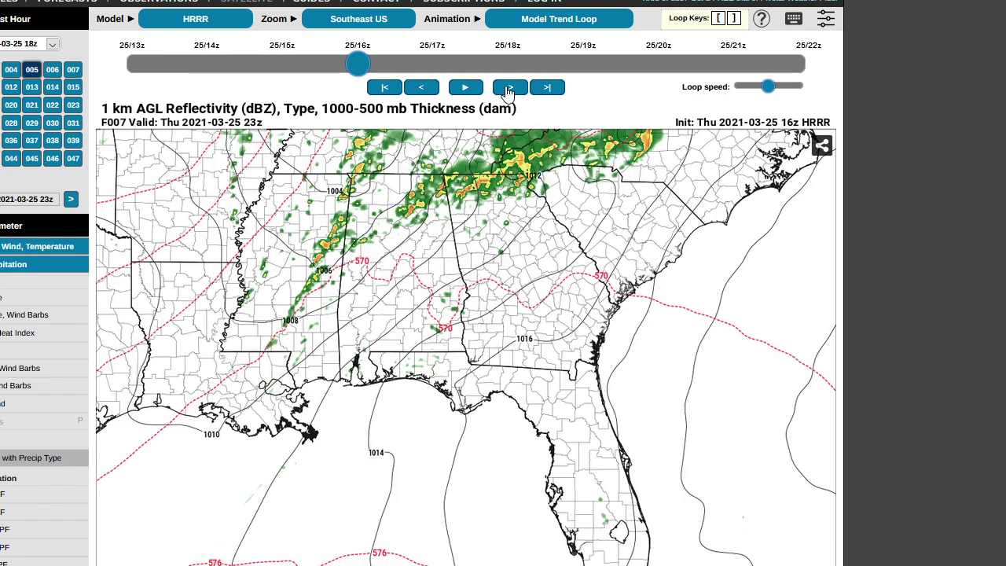
{"action": "left_click", "coordinate": [508, 88]}
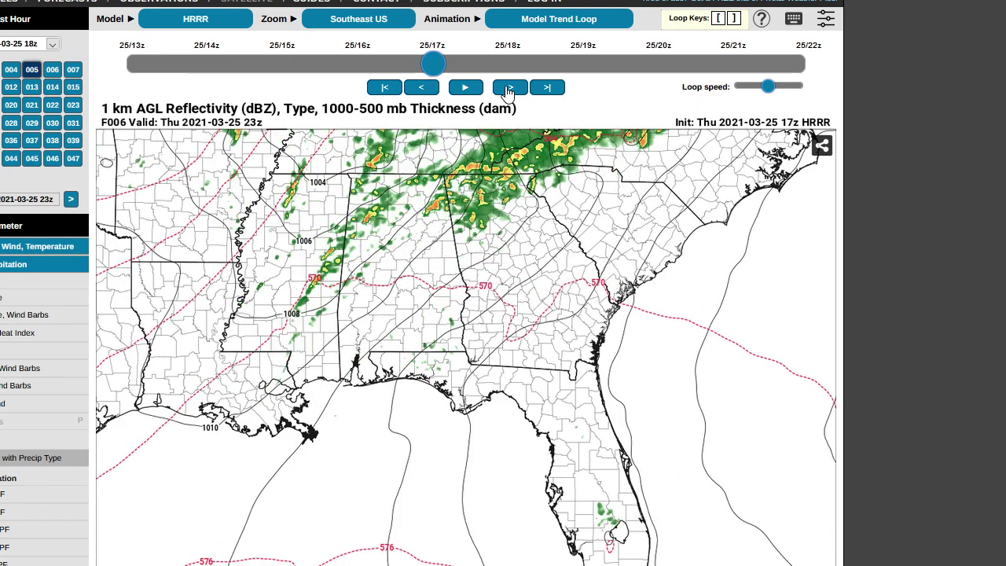
{"action": "left_click", "coordinate": [508, 88]}
{"action": "left_click", "coordinate": [509, 88]}
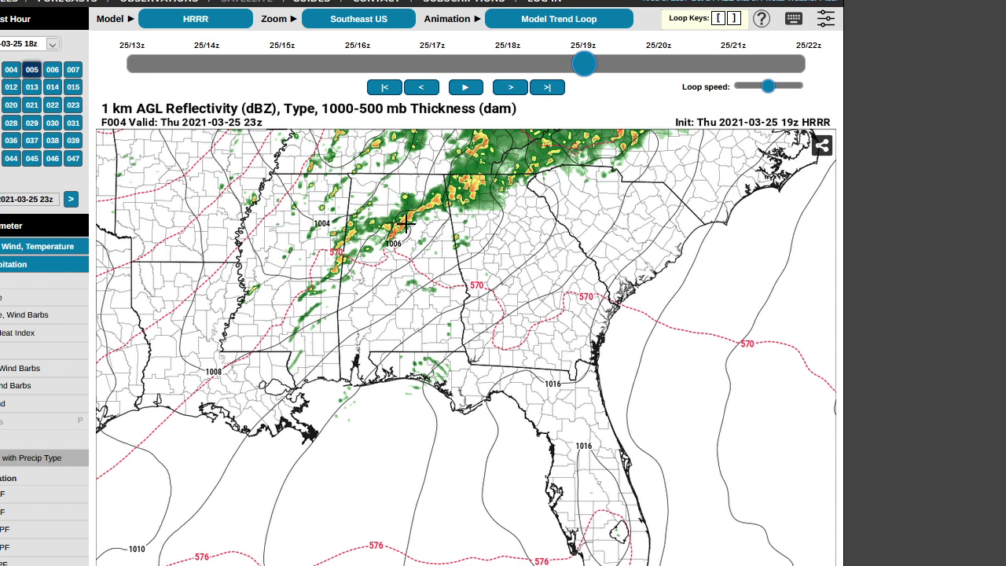
{"action": "left_click", "coordinate": [509, 88]}
{"action": "left_click", "coordinate": [509, 88]}
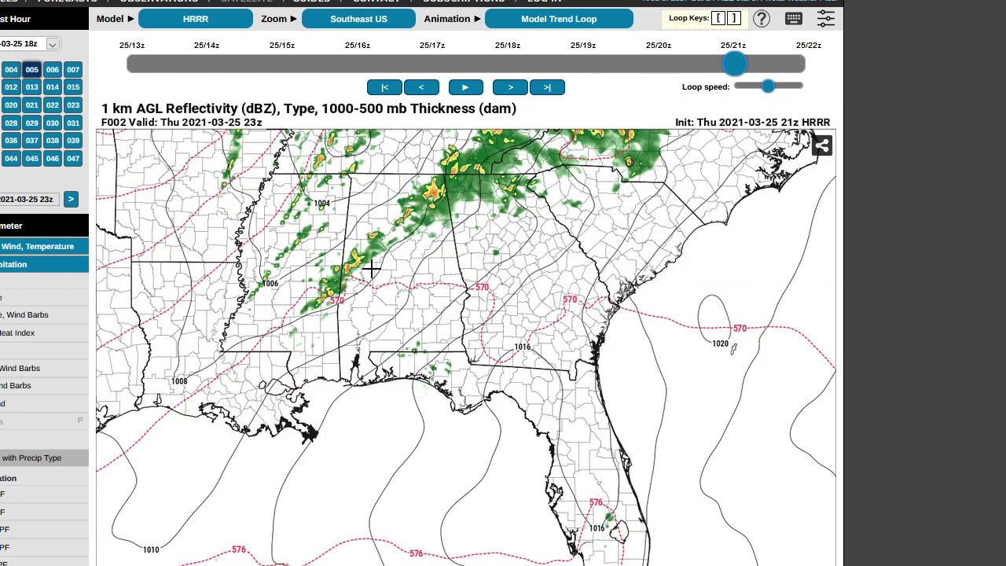
{"action": "left_click", "coordinate": [509, 88]}
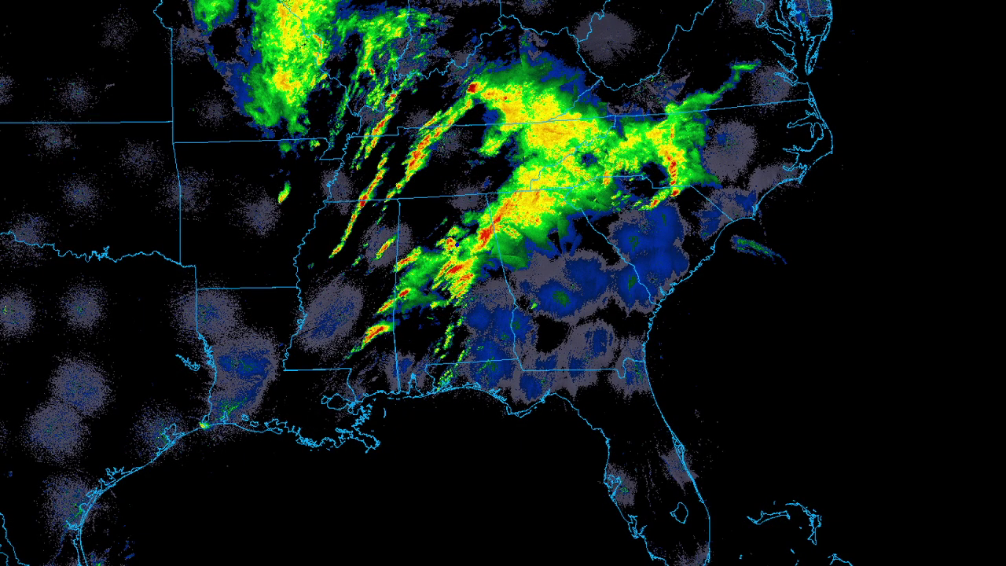
- Circle the strong central Alabama storm cell in blue and sketch a J-shaped line west of it
{"action": "mouse_move", "coordinate": [454, 251]}
{"action": "left_mouse_down"}
{"action": "mouse_move", "coordinate": [464, 297]}
{"action": "mouse_move", "coordinate": [452, 257]}
{"action": "left_mouse_up"}
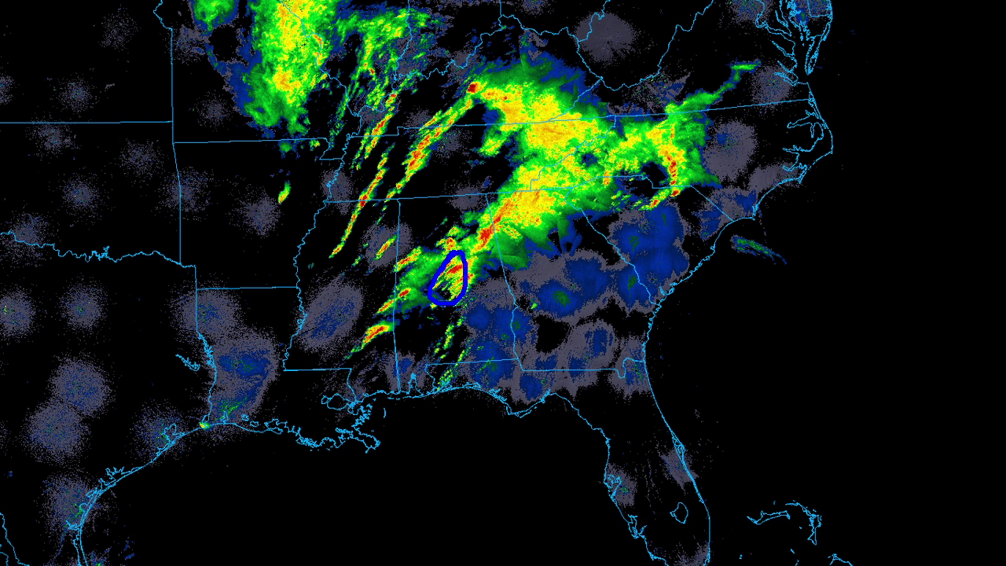
{"action": "mouse_move", "coordinate": [407, 260]}
{"action": "left_mouse_down"}
{"action": "mouse_move", "coordinate": [392, 264]}
{"action": "mouse_move", "coordinate": [355, 327]}
{"action": "mouse_move", "coordinate": [387, 310]}
{"action": "mouse_move", "coordinate": [405, 262]}
{"action": "left_mouse_up"}
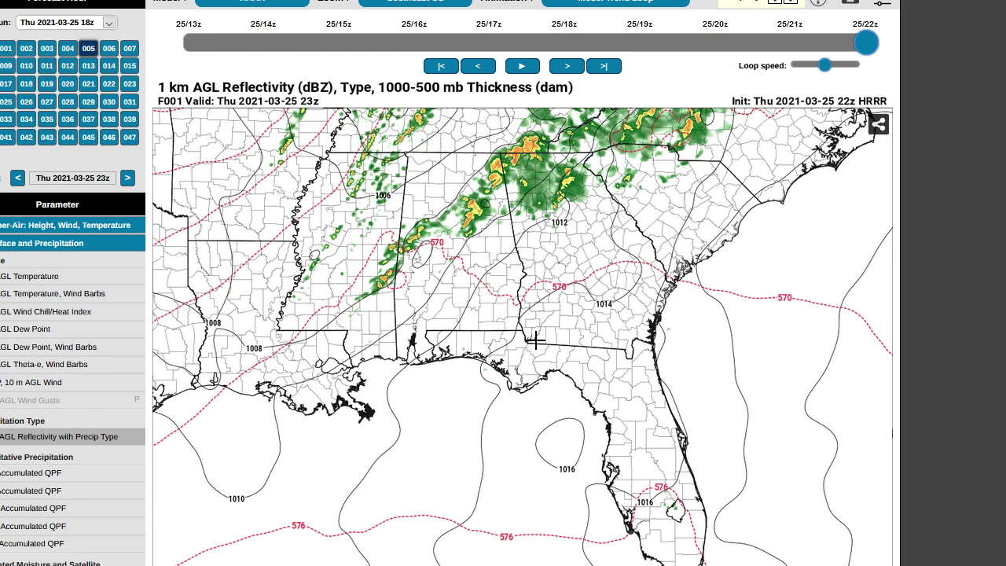
- Outline the HRRR storm band from Alabama into Georgia in red and return the trend loop to the 18z run
{"action": "mouse_move", "coordinate": [546, 161]}
{"action": "left_mouse_down"}
{"action": "mouse_move", "coordinate": [400, 306]}
{"action": "mouse_move", "coordinate": [582, 143]}
{"action": "left_mouse_up"}
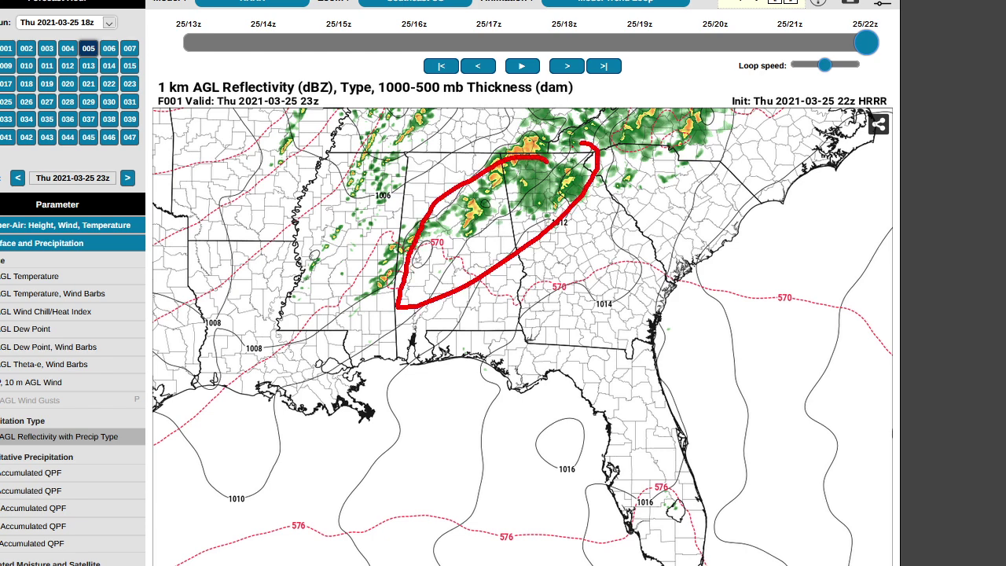
{"action": "left_click", "coordinate": [548, 45]}
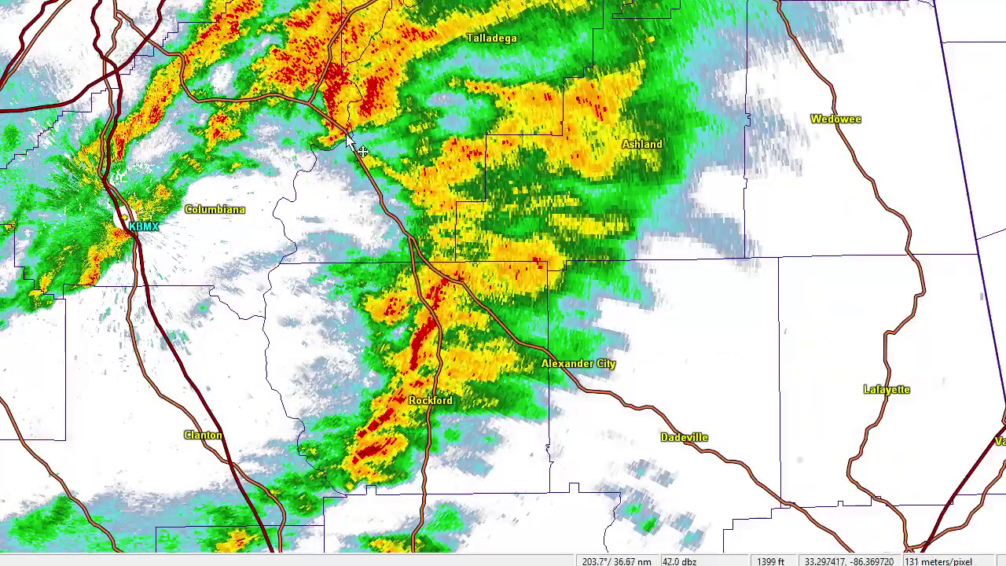
- Bring the storms near Meridian into view and outline the line from Meridian to Greensboro in red
{"action": "scroll", "coordinate": [358, 160], "scroll_direction": "down", "scroll_amount": 2}
{"action": "scroll", "coordinate": [360, 148], "scroll_direction": "down", "scroll_amount": 2}
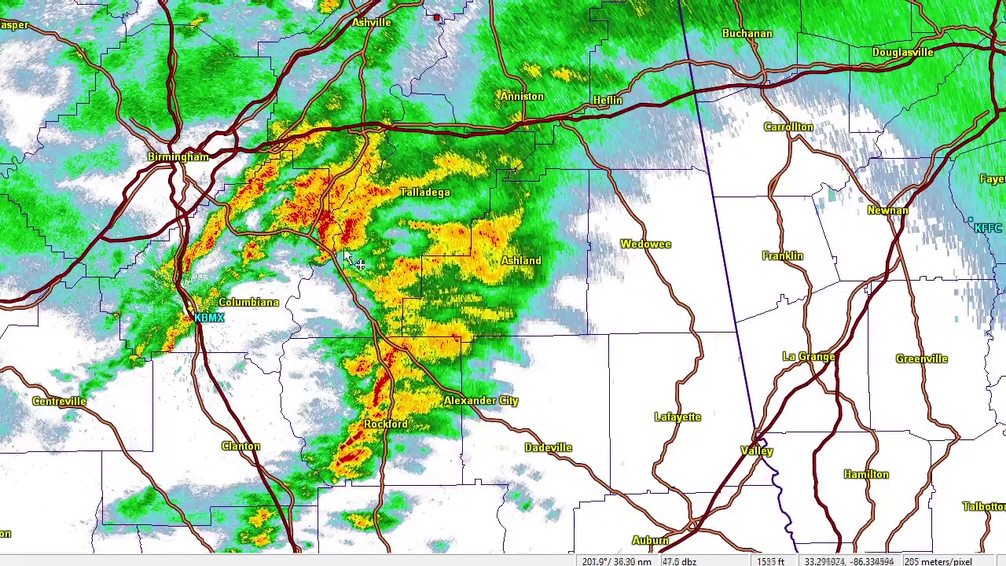
{"action": "scroll", "coordinate": [362, 267], "scroll_direction": "down", "scroll_amount": 2}
{"action": "left_click_drag", "start_coordinate": [361, 267], "coordinate": [474, 233]}
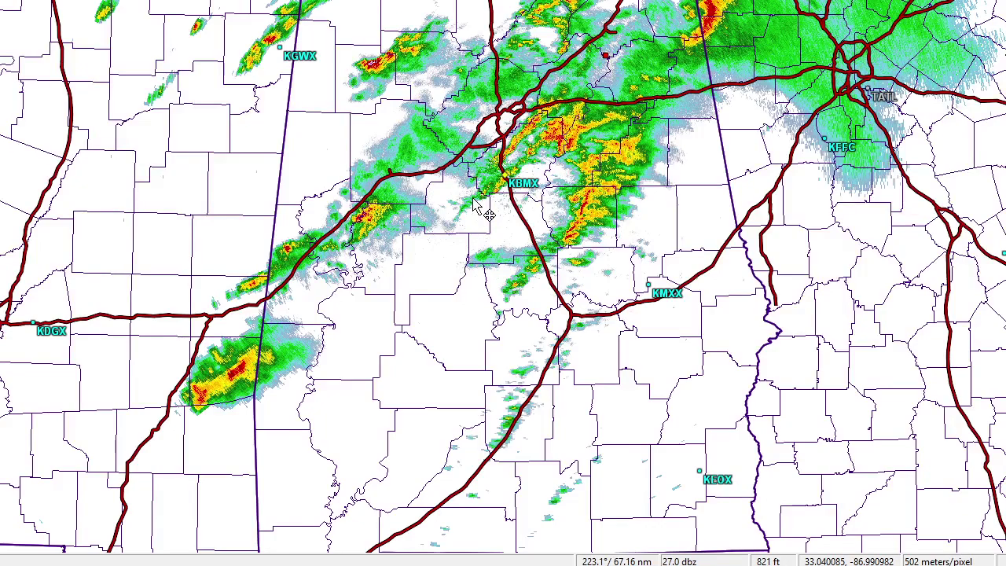
{"action": "left_click_drag", "start_coordinate": [427, 282], "coordinate": [545, 150]}
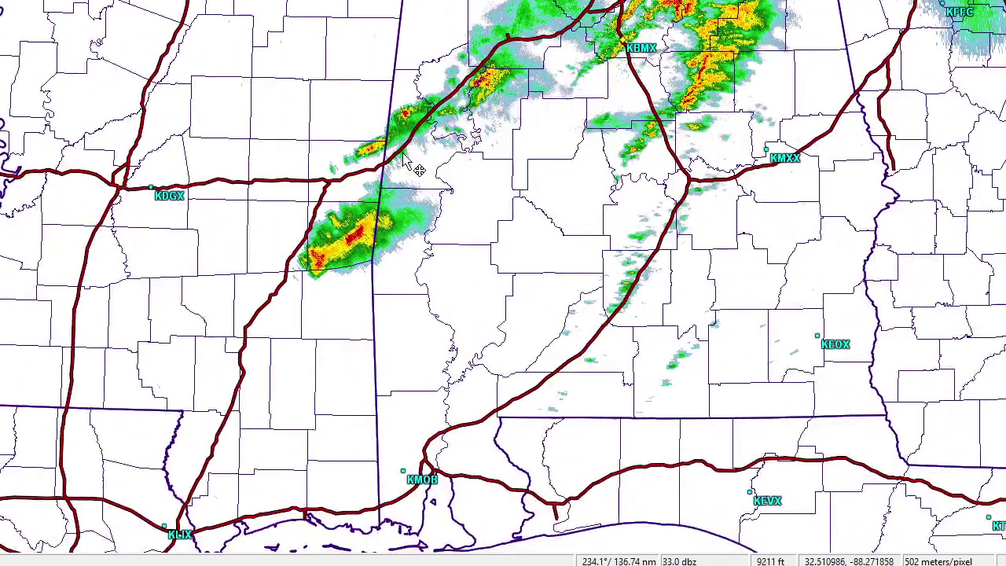
{"action": "scroll", "coordinate": [415, 164], "scroll_direction": "up", "scroll_amount": 3}
{"action": "scroll", "coordinate": [459, 102], "scroll_direction": "up", "scroll_amount": 1}
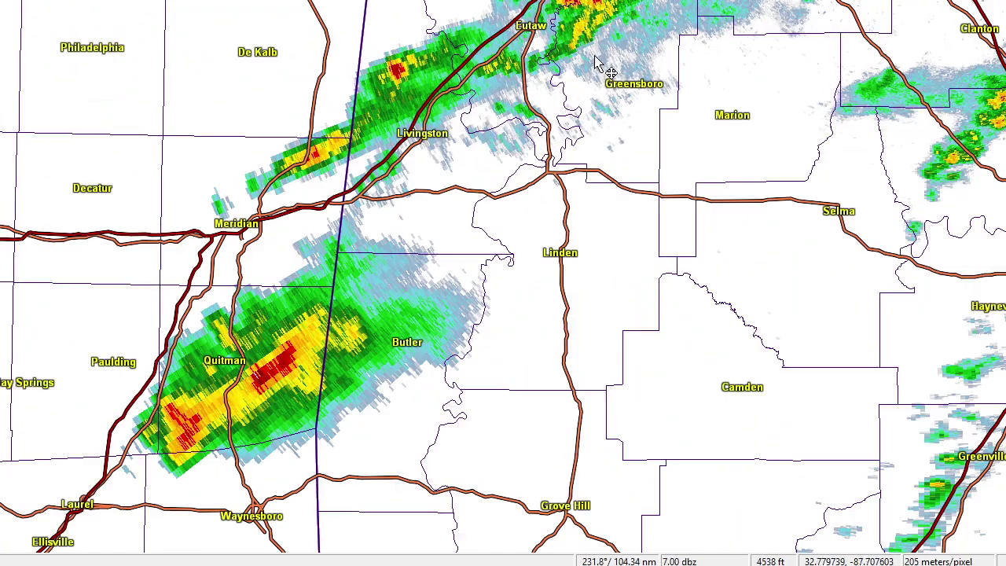
{"action": "mouse_move", "coordinate": [303, 202]}
{"action": "left_mouse_down"}
{"action": "mouse_move", "coordinate": [168, 449]}
{"action": "mouse_move", "coordinate": [641, 1]}
{"action": "mouse_move", "coordinate": [240, 232]}
{"action": "left_mouse_up"}
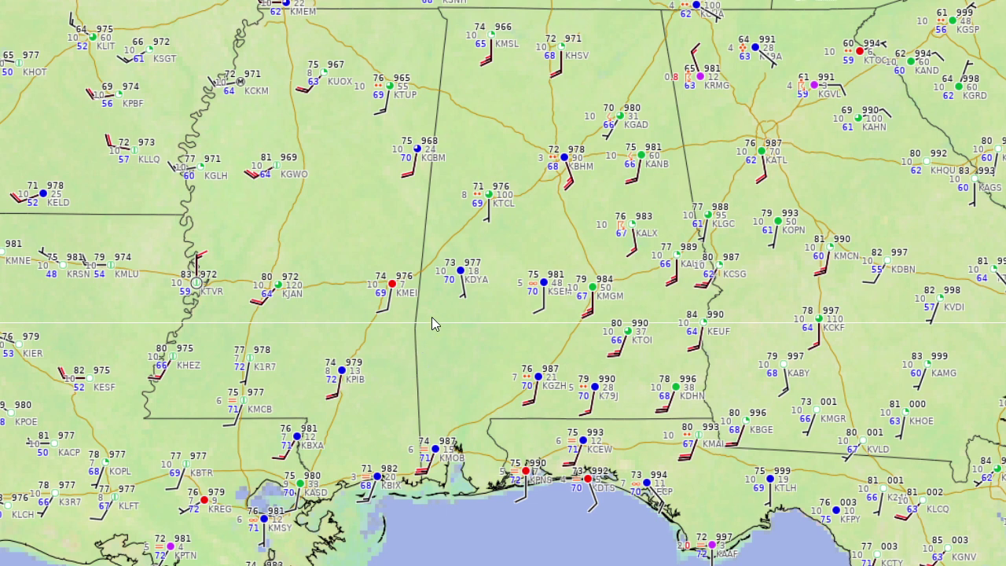
- Outline the stations from KMEI toward Mobile and between BHM and KALX in red, then erase the loop
{"action": "mouse_move", "coordinate": [454, 281]}
{"action": "left_mouse_down"}
{"action": "mouse_move", "coordinate": [354, 354]}
{"action": "mouse_move", "coordinate": [464, 275]}
{"action": "mouse_move", "coordinate": [435, 261]}
{"action": "left_mouse_up"}
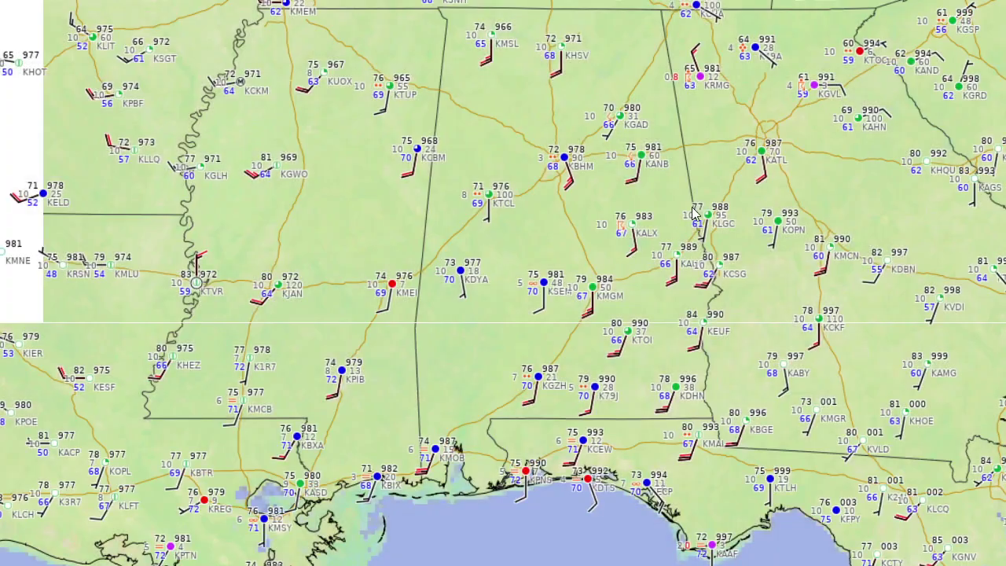
{"action": "mouse_move", "coordinate": [653, 206]}
{"action": "left_mouse_down"}
{"action": "mouse_move", "coordinate": [555, 177]}
{"action": "mouse_move", "coordinate": [651, 253]}
{"action": "mouse_move", "coordinate": [654, 164]}
{"action": "left_mouse_up"}
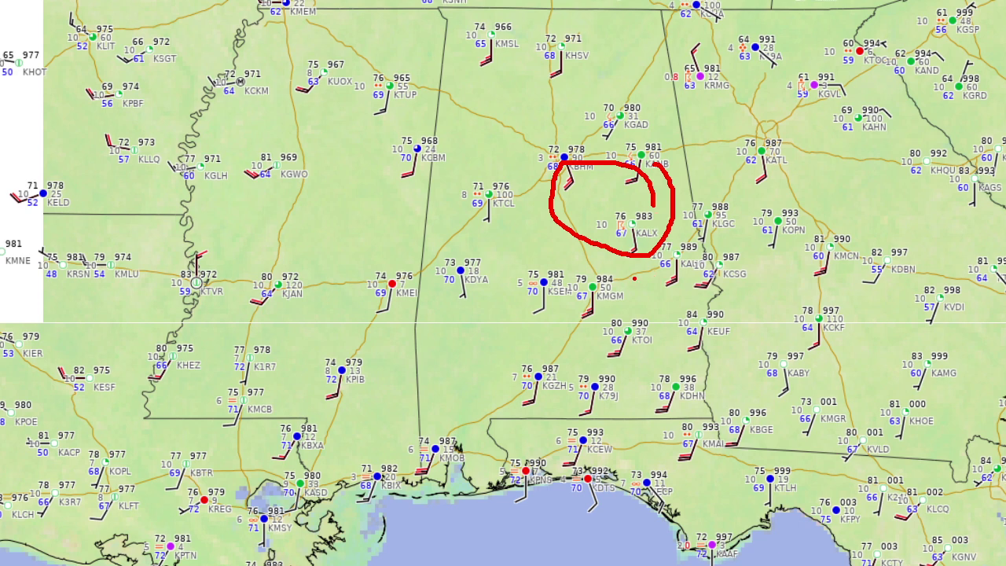
{"action": "right_click", "coordinate": [633, 277]}
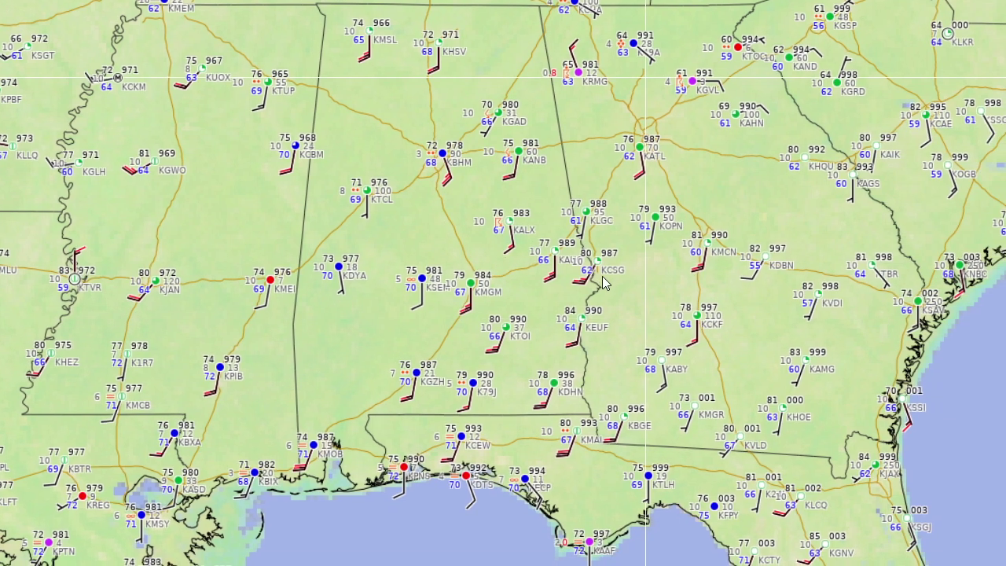
- Outline the area from KCSG over KALX to KMGM in red and add a blue boundary line through KANB
{"action": "mouse_move", "coordinate": [603, 253]}
{"action": "left_mouse_down"}
{"action": "mouse_move", "coordinate": [555, 220]}
{"action": "mouse_move", "coordinate": [470, 257]}
{"action": "mouse_move", "coordinate": [403, 366]}
{"action": "mouse_move", "coordinate": [305, 462]}
{"action": "mouse_move", "coordinate": [503, 503]}
{"action": "mouse_move", "coordinate": [600, 401]}
{"action": "mouse_move", "coordinate": [589, 253]}
{"action": "left_mouse_up"}
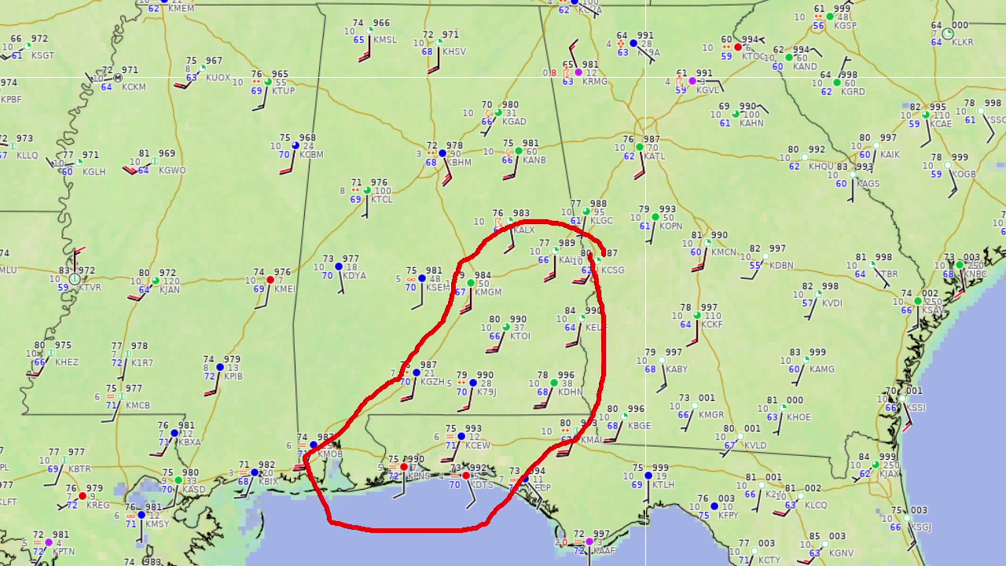
{"action": "mouse_move", "coordinate": [393, 565]}
{"action": "left_mouse_down"}
{"action": "mouse_move", "coordinate": [500, 290]}
{"action": "mouse_move", "coordinate": [523, 161]}
{"action": "mouse_move", "coordinate": [458, 279]}
{"action": "left_mouse_up"}
{"action": "left_click_drag", "start_coordinate": [525, 163], "coordinate": [535, 273]}
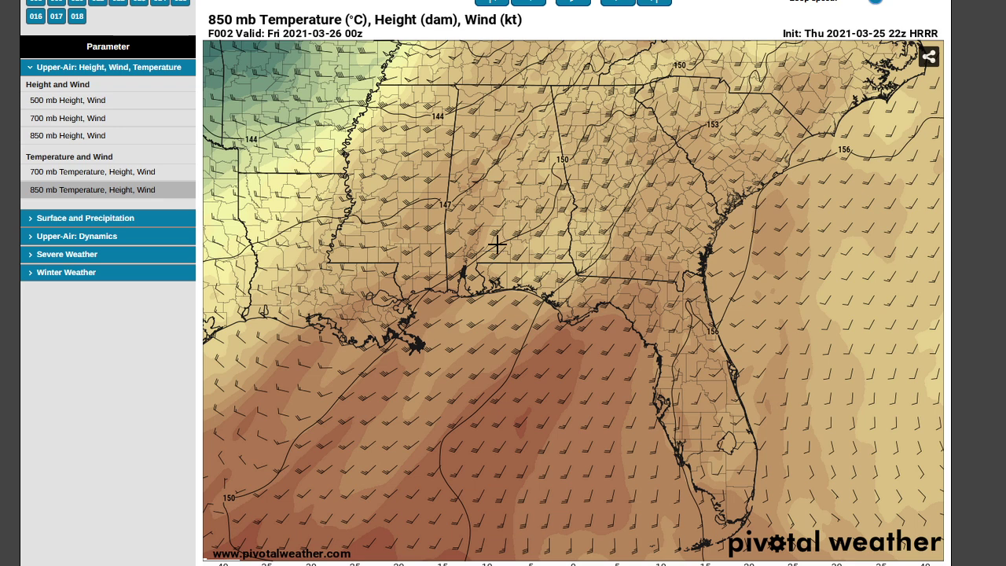
- Circle central Mississippi and Alabama in blue, then open a forecast sounding for a point on the 850 mb map
{"action": "mouse_move", "coordinate": [479, 186]}
{"action": "left_mouse_down"}
{"action": "mouse_move", "coordinate": [456, 264]}
{"action": "mouse_move", "coordinate": [503, 298]}
{"action": "mouse_move", "coordinate": [536, 161]}
{"action": "mouse_move", "coordinate": [461, 211]}
{"action": "left_mouse_up"}
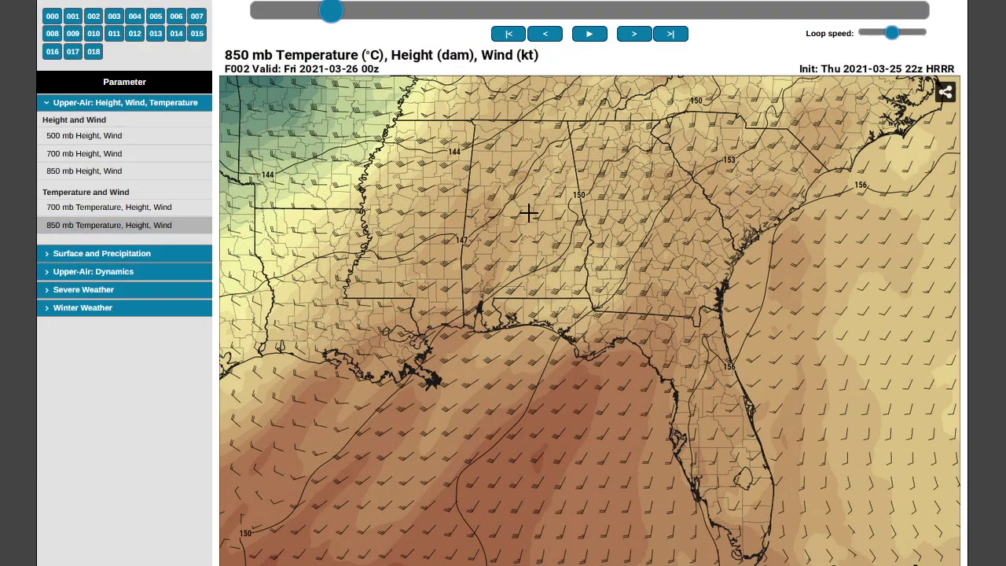
{"action": "left_click", "coordinate": [527, 232]}
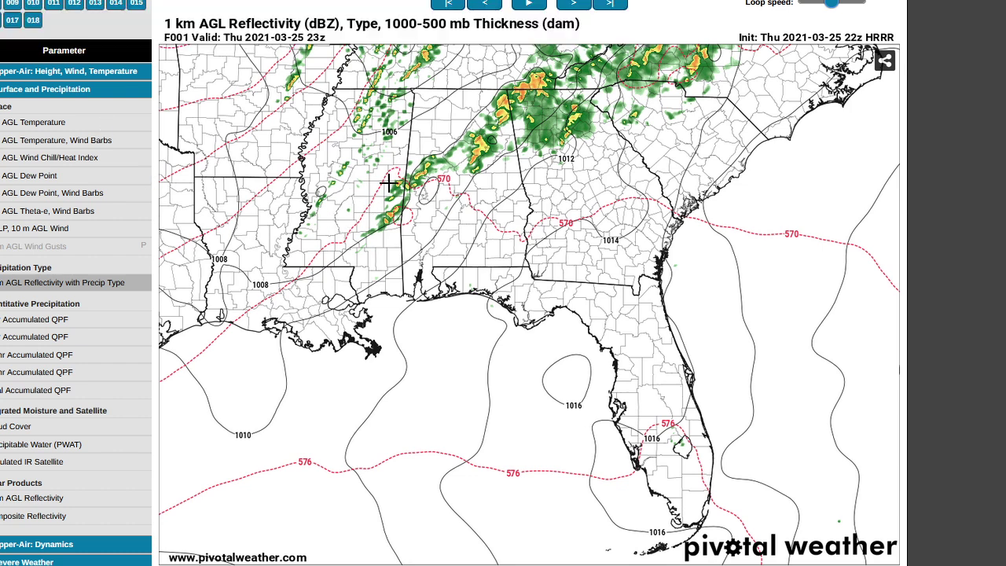
- Step the HRRR reflectivity map ahead one hour, circle central Alabama and western Georgia, then clear it
{"action": "key", "text": "Right"}
{"action": "key", "text": "Right"}
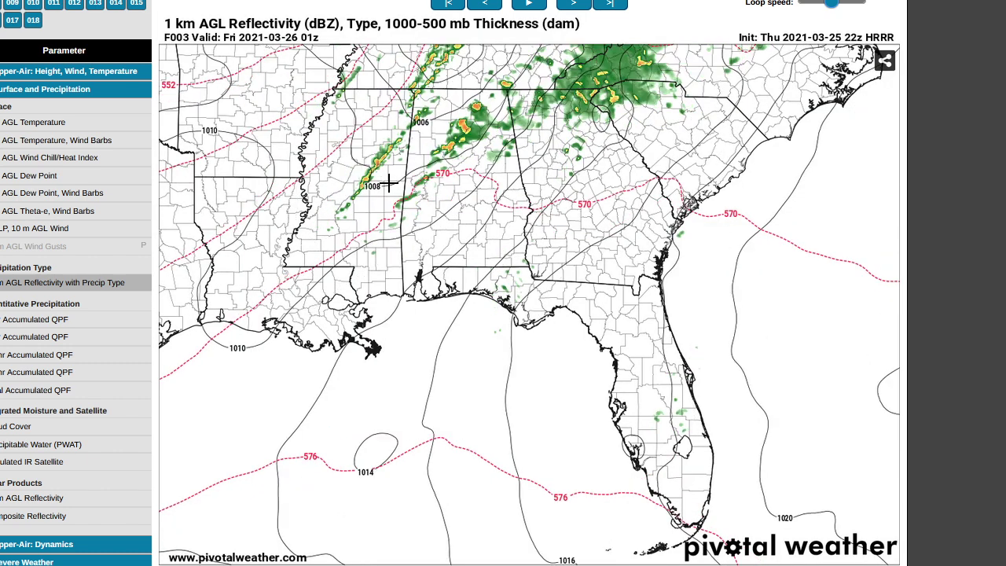
{"action": "mouse_move", "coordinate": [555, 97]}
{"action": "left_mouse_down"}
{"action": "mouse_move", "coordinate": [432, 217]}
{"action": "mouse_move", "coordinate": [582, 100]}
{"action": "mouse_move", "coordinate": [532, 111]}
{"action": "left_mouse_up"}
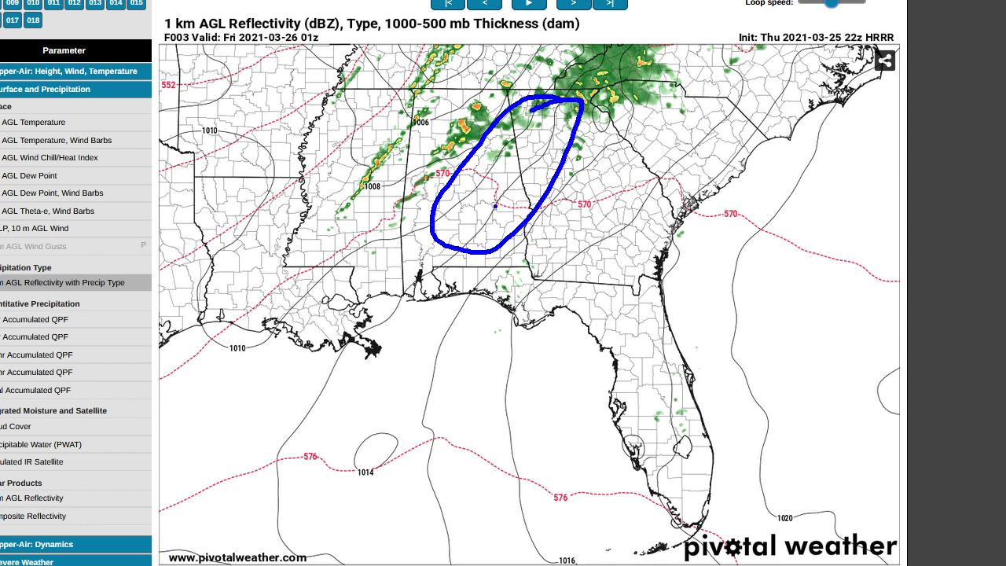
{"action": "key", "text": "Escape"}
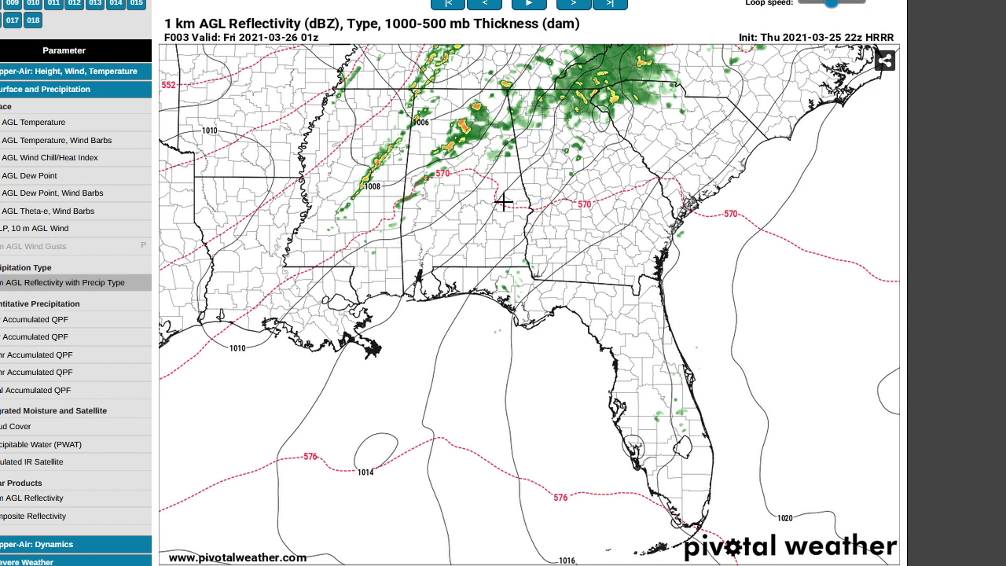
- Outline the Mississippi–Alabama rain band, step back to F001 and circle the band again
{"action": "mouse_move", "coordinate": [398, 180]}
{"action": "left_mouse_down"}
{"action": "mouse_move", "coordinate": [385, 229]}
{"action": "mouse_move", "coordinate": [492, 103]}
{"action": "mouse_move", "coordinate": [349, 228]}
{"action": "left_mouse_up"}
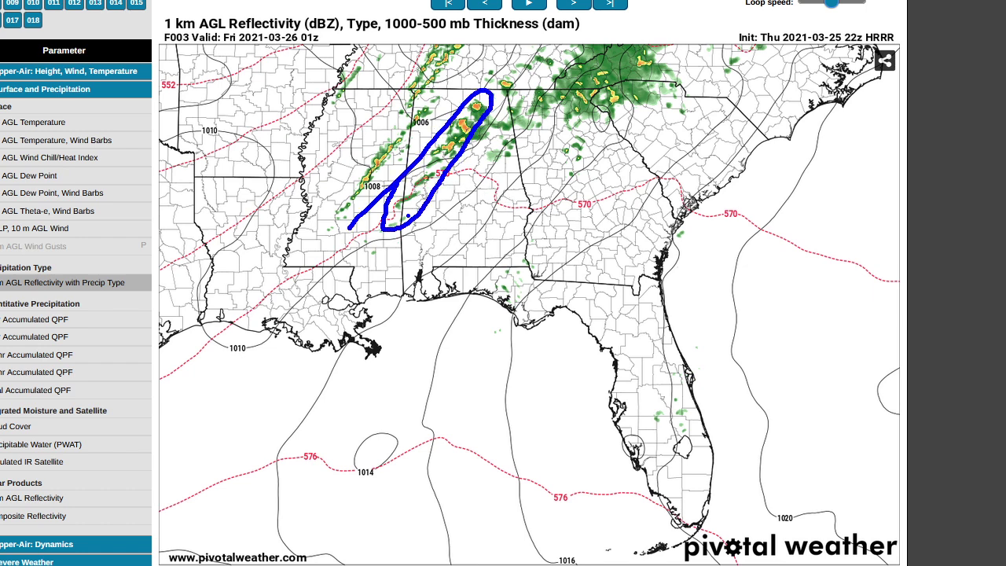
{"action": "key", "text": "Escape"}
{"action": "key", "text": "Left"}
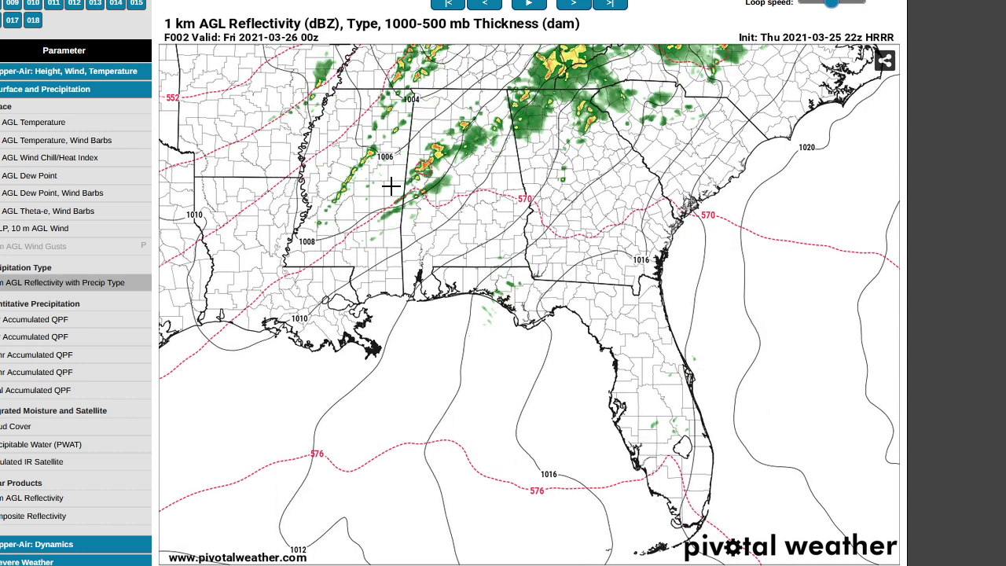
{"action": "key", "text": "Left"}
{"action": "mouse_move", "coordinate": [417, 165]}
{"action": "left_mouse_down"}
{"action": "mouse_move", "coordinate": [384, 229]}
{"action": "mouse_move", "coordinate": [417, 161]}
{"action": "left_mouse_up"}
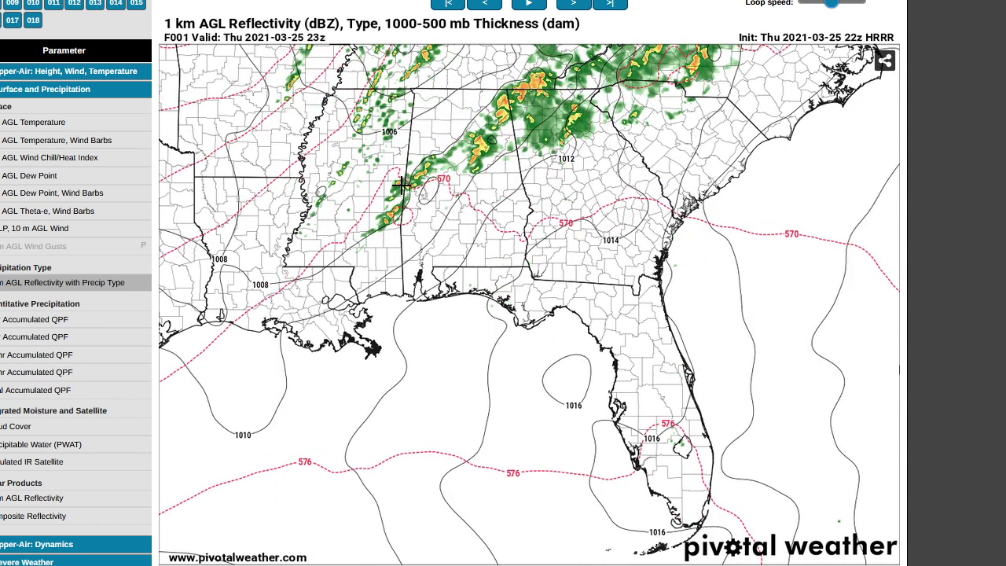
- Step the 22z HRRR reflectivity forecast ahead hourly to F009 as the rain band crosses eastern Alabama
{"action": "key", "text": "Right"}
{"action": "key", "text": "Right"}
{"action": "key", "text": "Right"}
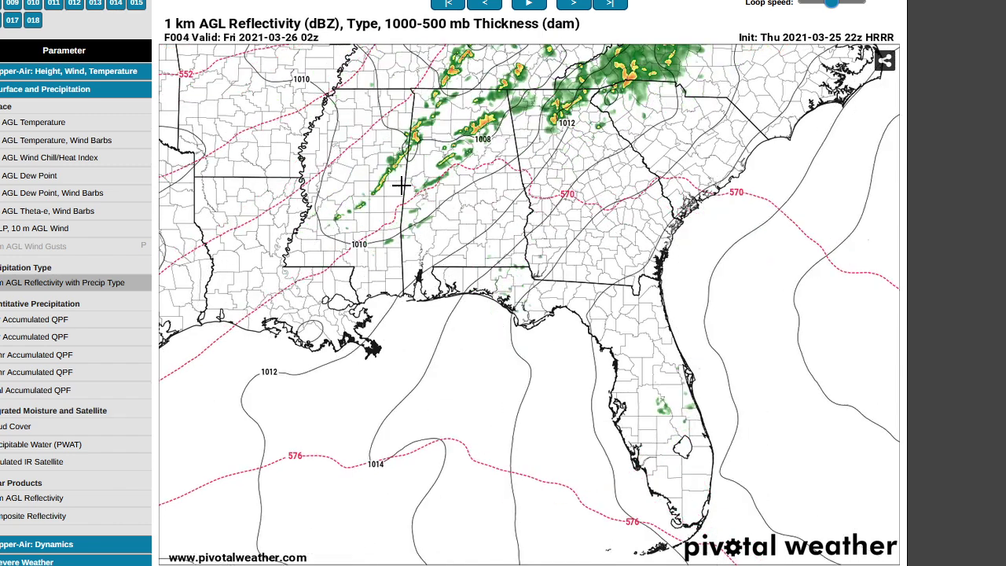
{"action": "key", "text": "Right"}
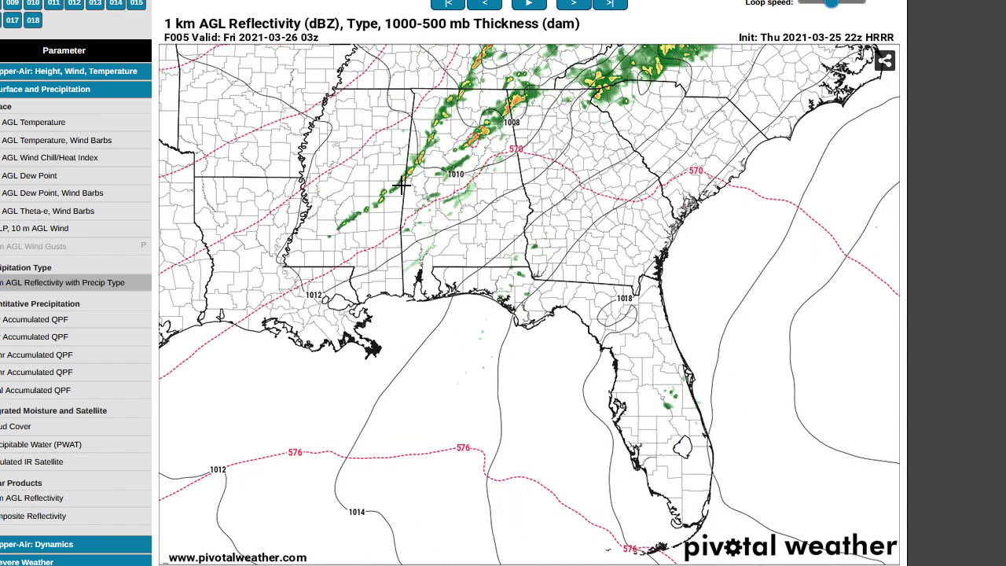
{"action": "key", "text": "Right"}
{"action": "key", "text": "Right"}
{"action": "key", "text": "Right"}
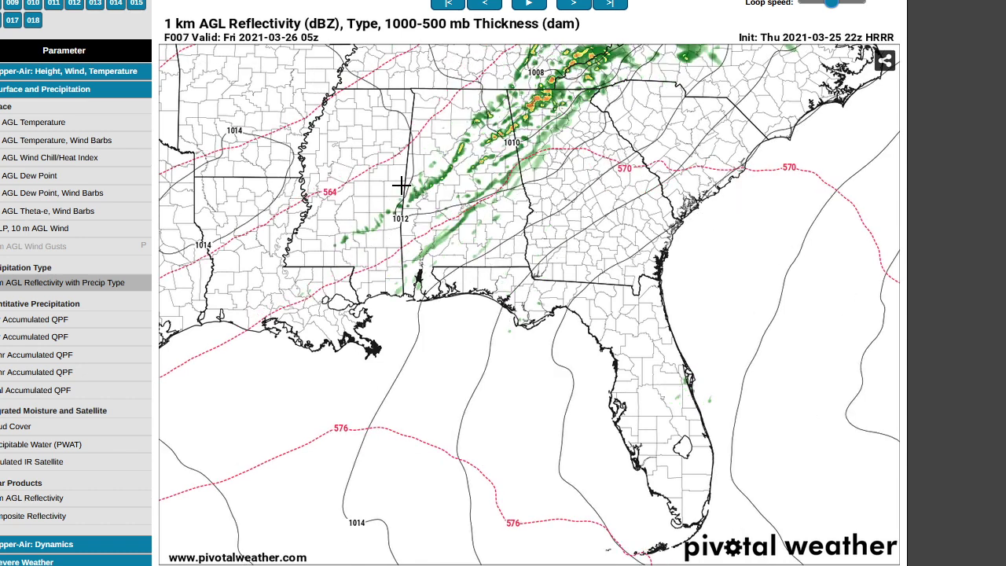
{"action": "key", "text": "Right"}
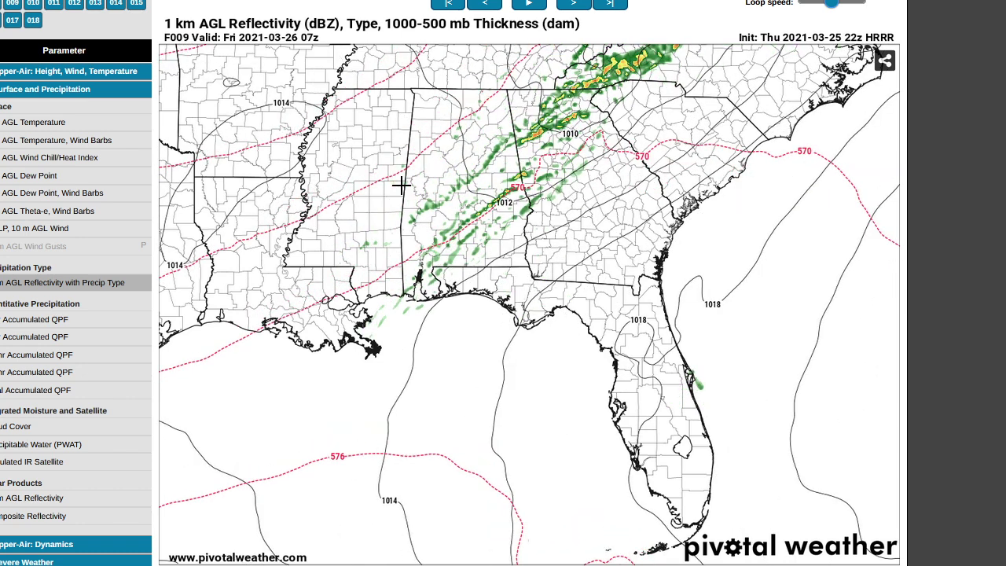
{"action": "key", "text": "Right"}
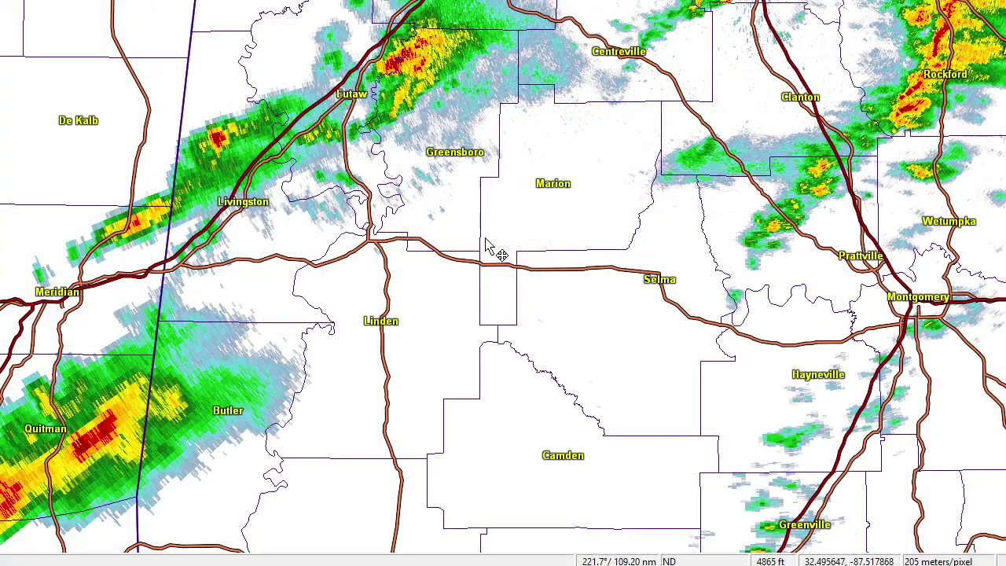
- Outline the storm bands near KBMX and Mississippi, add four southeastward motion arrows, then clear them
{"action": "scroll", "coordinate": [495, 251], "scroll_direction": "down", "scroll_amount": 3}
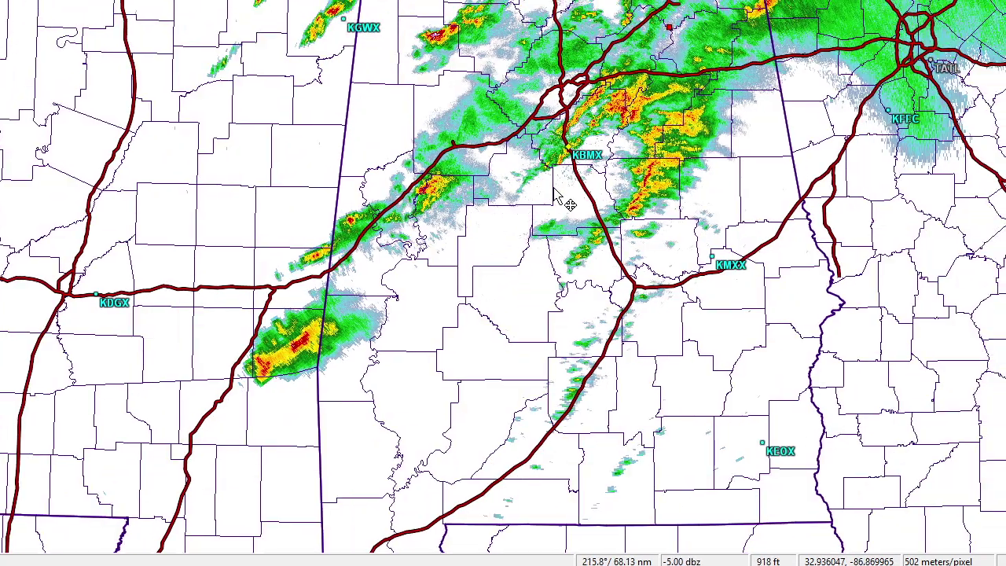
{"action": "mouse_move", "coordinate": [692, 88]}
{"action": "left_mouse_down"}
{"action": "mouse_move", "coordinate": [579, 259]}
{"action": "mouse_move", "coordinate": [723, 100]}
{"action": "left_mouse_up"}
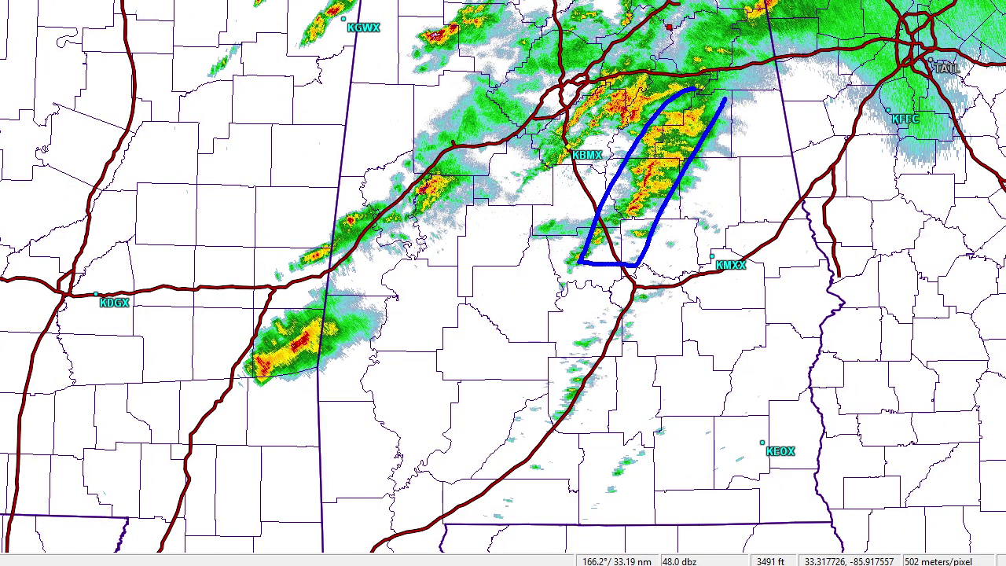
{"action": "mouse_move", "coordinate": [445, 276]}
{"action": "left_mouse_down"}
{"action": "mouse_move", "coordinate": [599, 89]}
{"action": "mouse_move", "coordinate": [579, 17]}
{"action": "mouse_move", "coordinate": [241, 359]}
{"action": "mouse_move", "coordinate": [285, 402]}
{"action": "mouse_move", "coordinate": [547, 174]}
{"action": "left_mouse_up"}
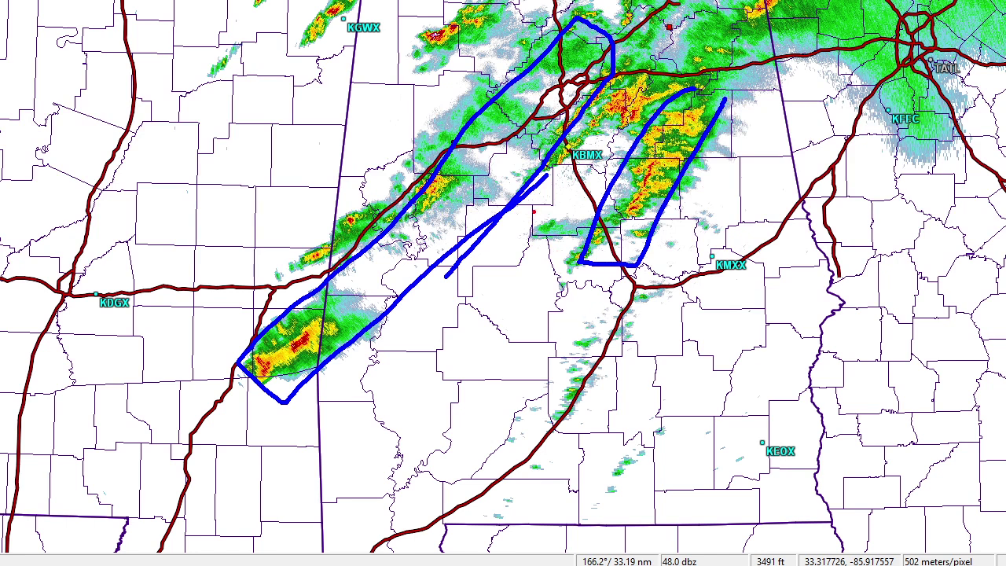
{"action": "left_click_drag", "start_coordinate": [531, 209], "coordinate": [703, 413]}
{"action": "left_click_drag", "start_coordinate": [456, 215], "coordinate": [675, 556]}
{"action": "left_click_drag", "start_coordinate": [396, 307], "coordinate": [555, 563]}
{"action": "left_click_drag", "start_coordinate": [364, 373], "coordinate": [379, 414]}
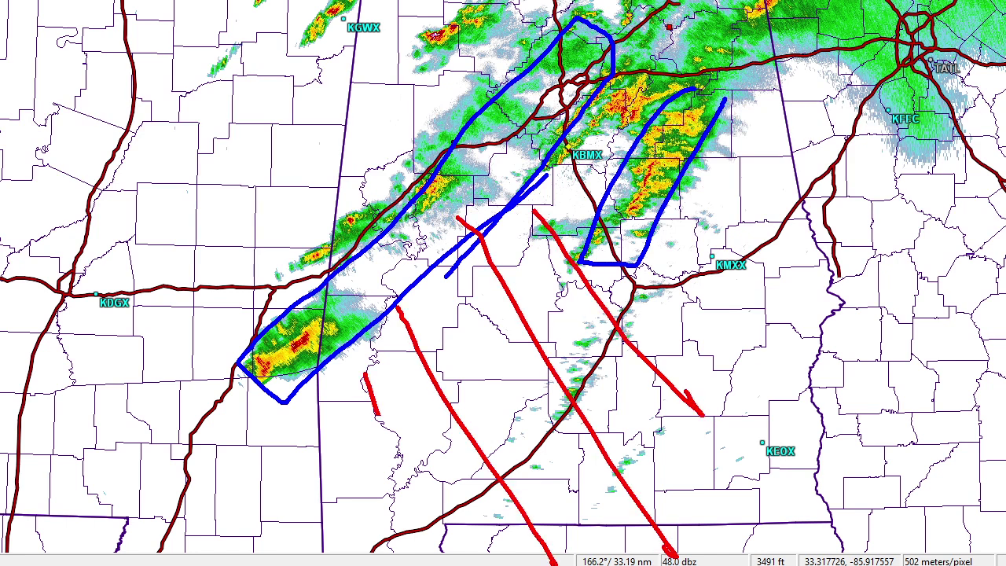
{"action": "key", "text": "Escape"}
- Pan to the Gulf coast, circle Mobile and southern Alabama, sketch two northward lines, then clear them
{"action": "left_click_drag", "start_coordinate": [589, 337], "coordinate": [621, 113]}
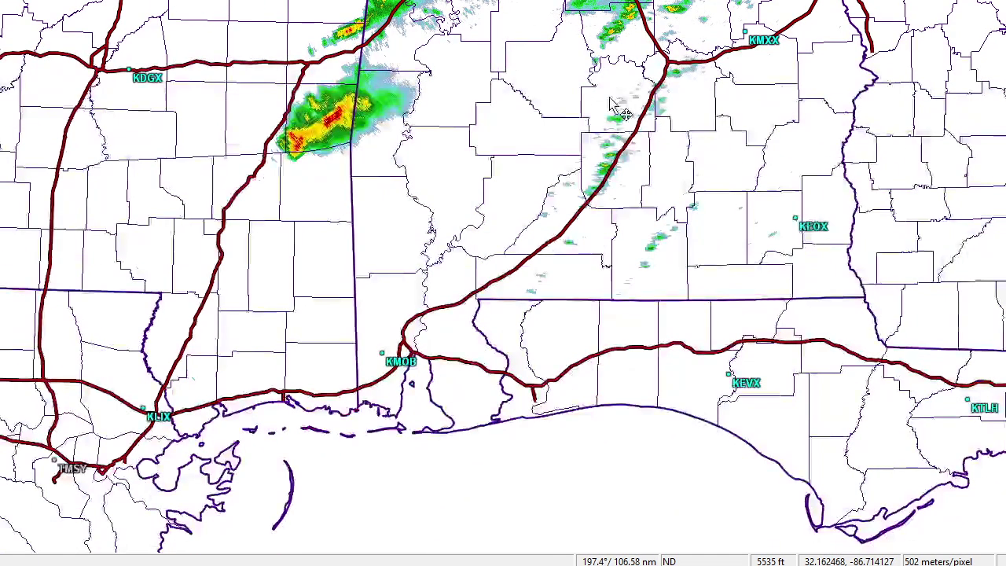
{"action": "mouse_move", "coordinate": [583, 23]}
{"action": "left_mouse_down"}
{"action": "mouse_move", "coordinate": [506, 14]}
{"action": "mouse_move", "coordinate": [739, 220]}
{"action": "mouse_move", "coordinate": [667, 3]}
{"action": "left_mouse_up"}
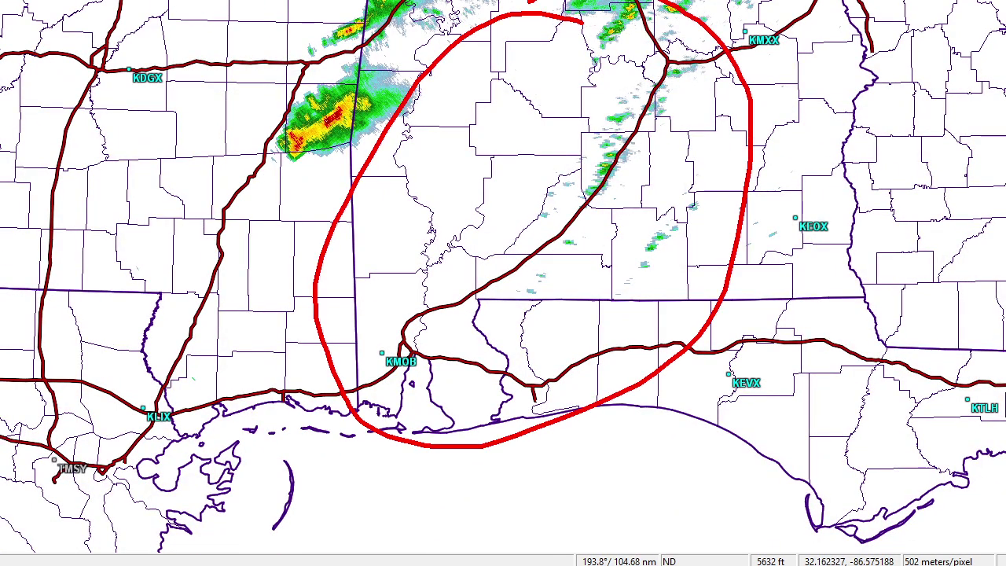
{"action": "left_click_drag", "start_coordinate": [556, 230], "coordinate": [504, 1]}
{"action": "left_click_drag", "start_coordinate": [658, 114], "coordinate": [629, 1]}
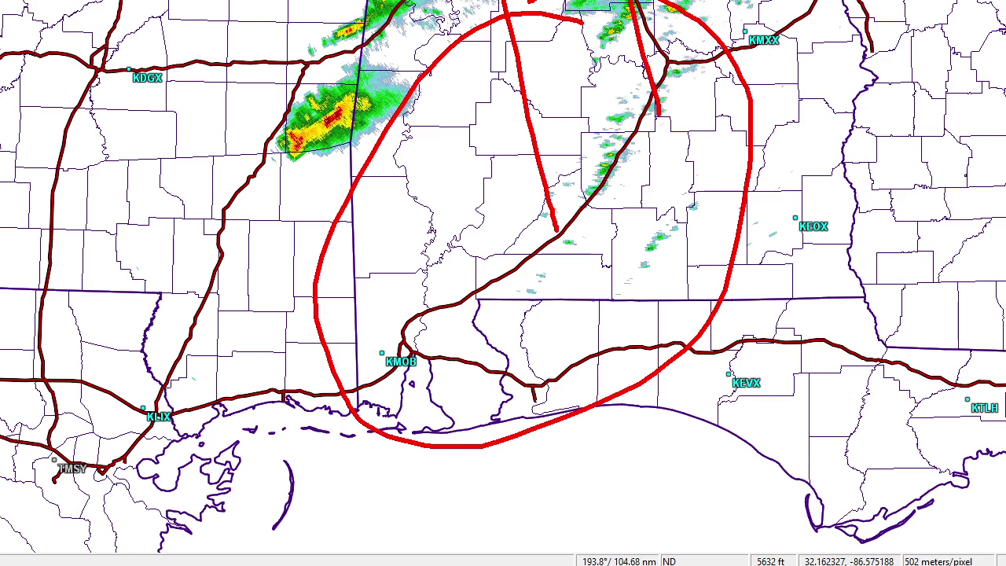
{"action": "key", "text": "Escape"}
- Zoom out to circle the northern Mississippi storms, clear it, then recenter closely on the Alabama storms
{"action": "left_click_drag", "start_coordinate": [550, 118], "coordinate": [551, 157]}
{"action": "scroll", "coordinate": [550, 158], "scroll_direction": "down", "scroll_amount": 2}
{"action": "left_click_drag", "start_coordinate": [513, 76], "coordinate": [591, 135]}
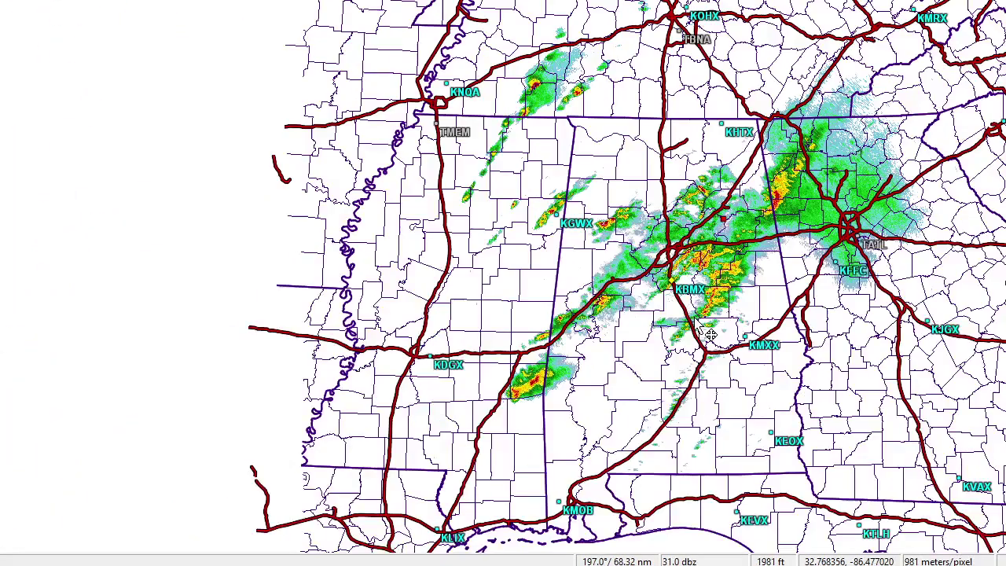
{"action": "mouse_move", "coordinate": [559, 7]}
{"action": "left_mouse_down"}
{"action": "mouse_move", "coordinate": [522, 13]}
{"action": "mouse_move", "coordinate": [598, 8]}
{"action": "mouse_move", "coordinate": [543, 45]}
{"action": "left_mouse_up"}
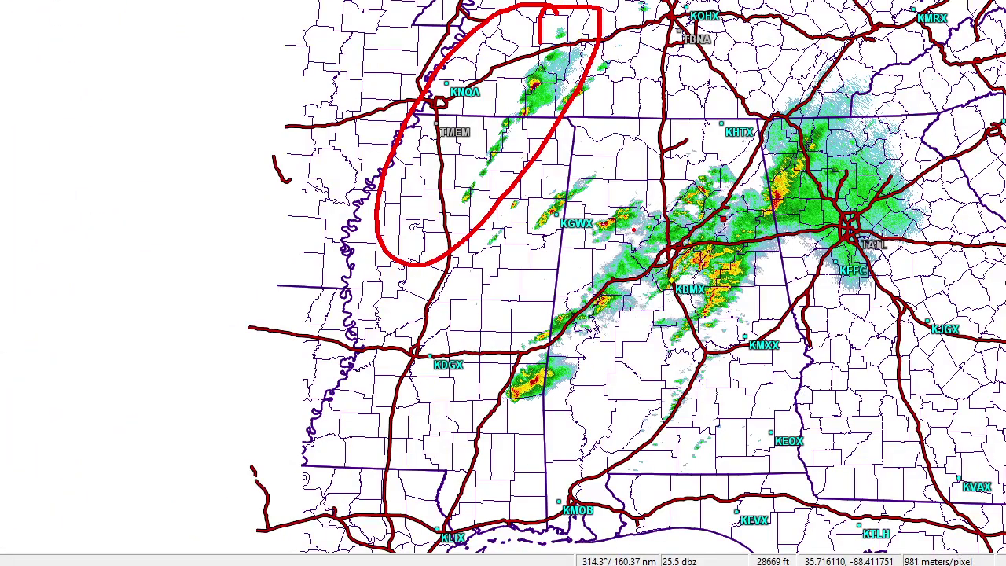
{"action": "key", "text": "Escape"}
{"action": "left_click_drag", "start_coordinate": [580, 96], "coordinate": [443, 20]}
{"action": "scroll", "coordinate": [444, 20], "scroll_direction": "up", "scroll_amount": 2}
{"action": "left_click_drag", "start_coordinate": [437, 330], "coordinate": [484, 214]}
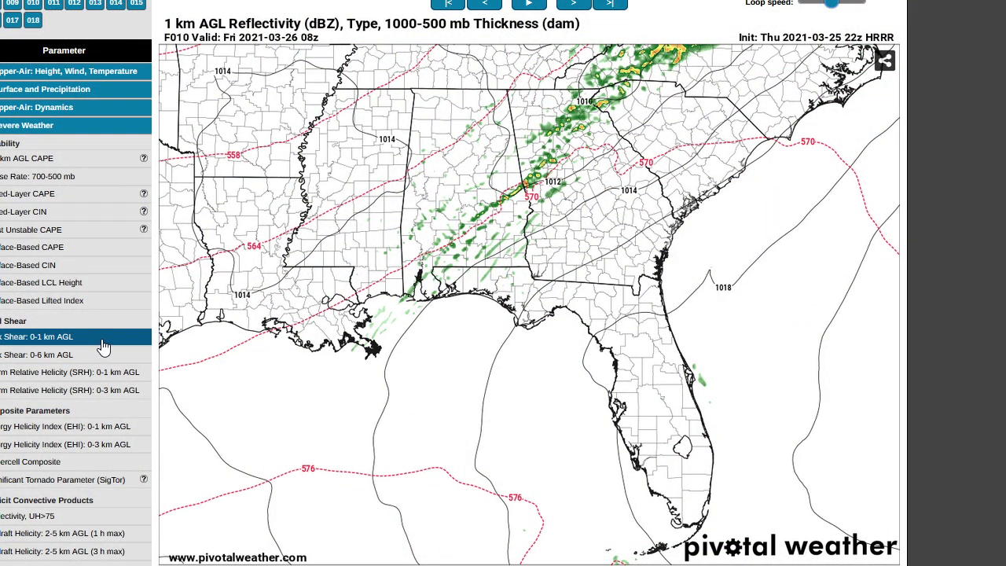
- Show the HRRR 0-1 km bulk shear map and advance it to F005, valid Friday 03z
{"action": "left_click", "coordinate": [59, 341]}
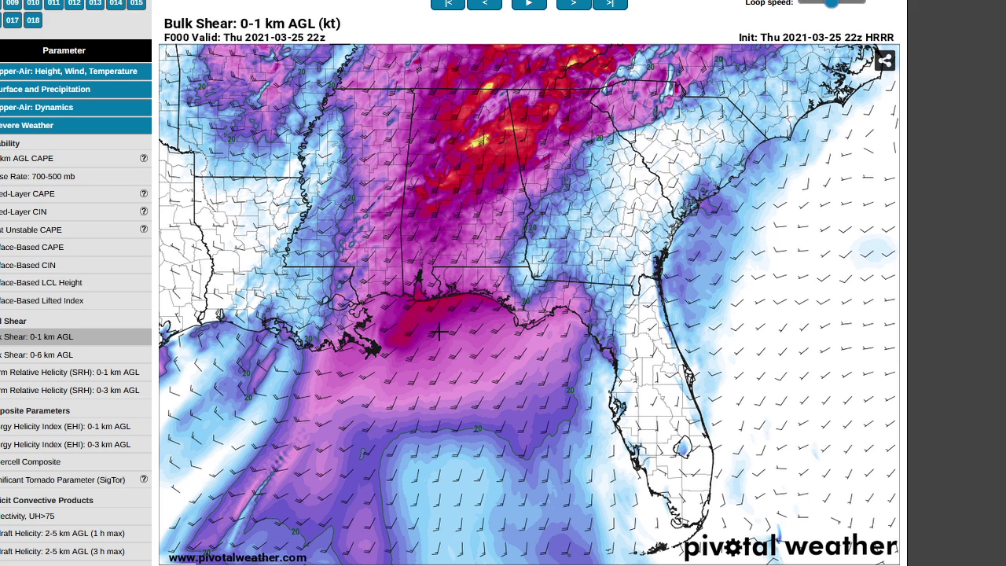
{"action": "key", "text": "Right"}
{"action": "key", "text": "Right"}
{"action": "key", "text": "Right"}
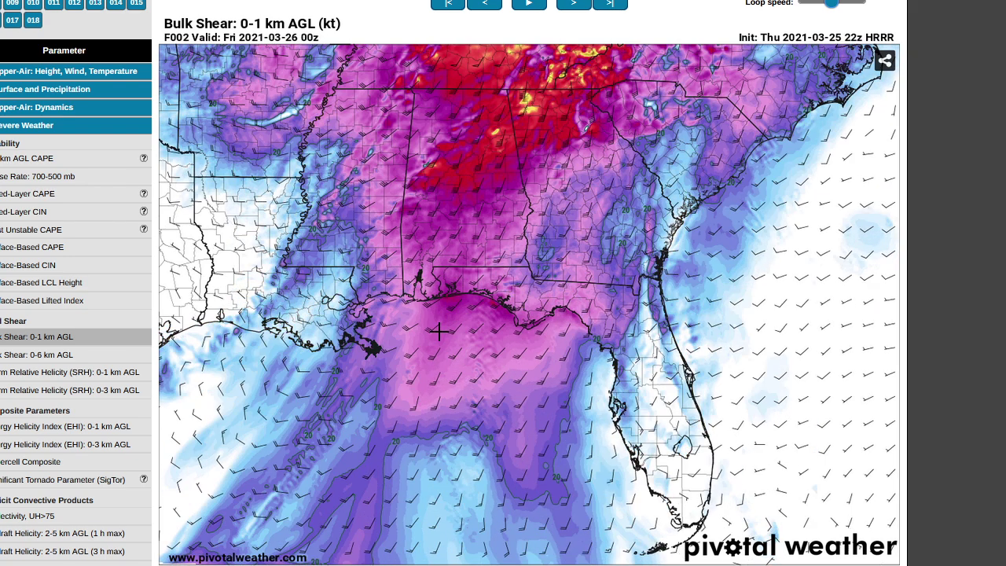
{"action": "key", "text": "Right"}
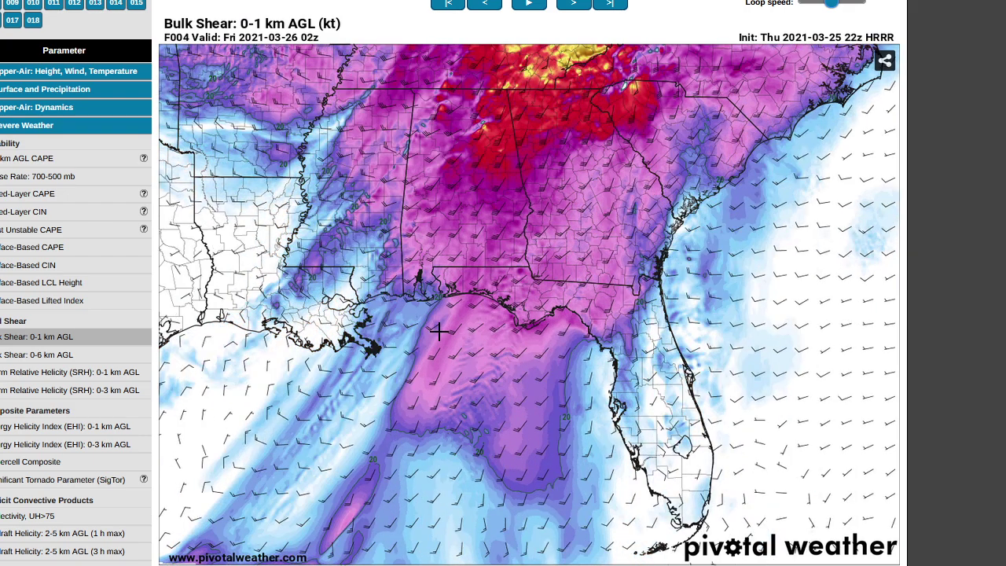
{"action": "key", "text": "Right"}
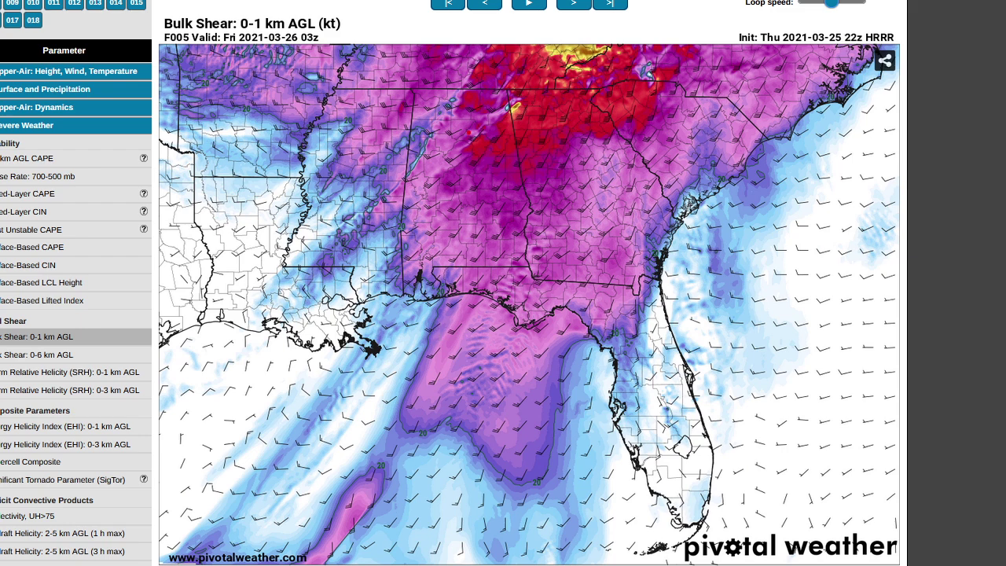
- Circle the strong shear over northern Alabama twice, then erase the annotations
{"action": "mouse_move", "coordinate": [484, 141]}
{"action": "left_mouse_down"}
{"action": "mouse_move", "coordinate": [429, 185]}
{"action": "mouse_move", "coordinate": [520, 176]}
{"action": "mouse_move", "coordinate": [467, 143]}
{"action": "left_mouse_up"}
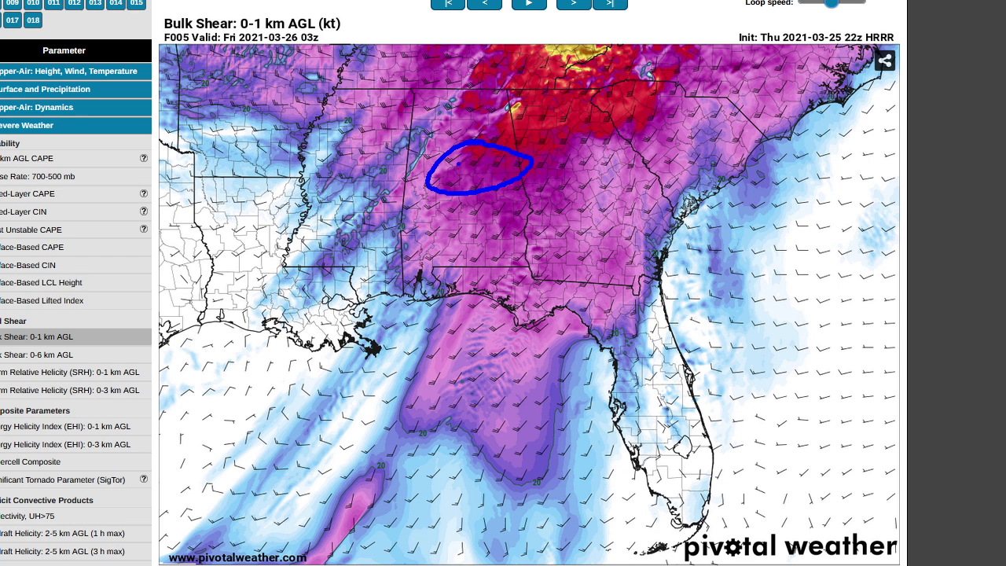
{"action": "mouse_move", "coordinate": [484, 135]}
{"action": "left_mouse_down"}
{"action": "mouse_move", "coordinate": [455, 172]}
{"action": "mouse_move", "coordinate": [442, 148]}
{"action": "left_mouse_up"}
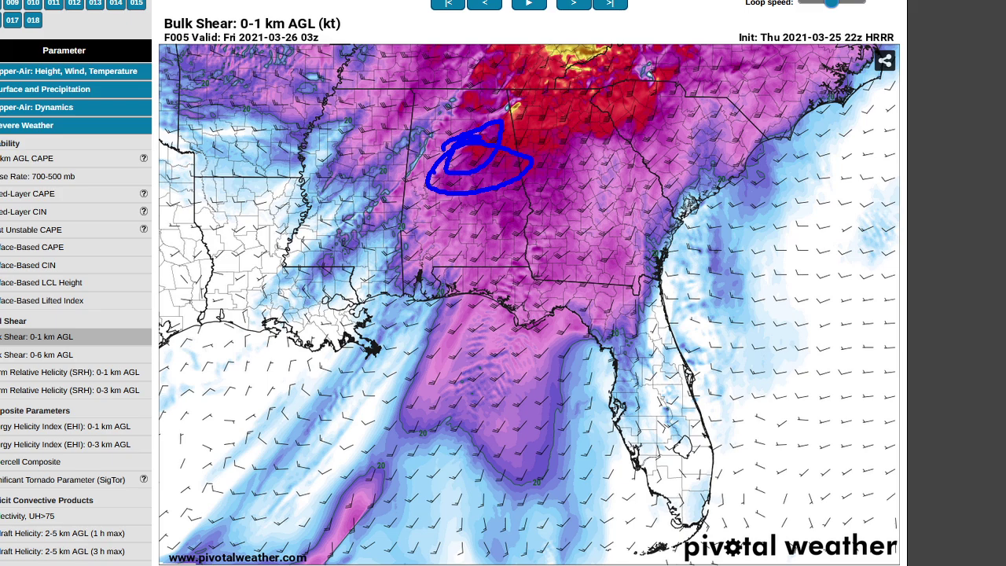
{"action": "key", "text": "e"}
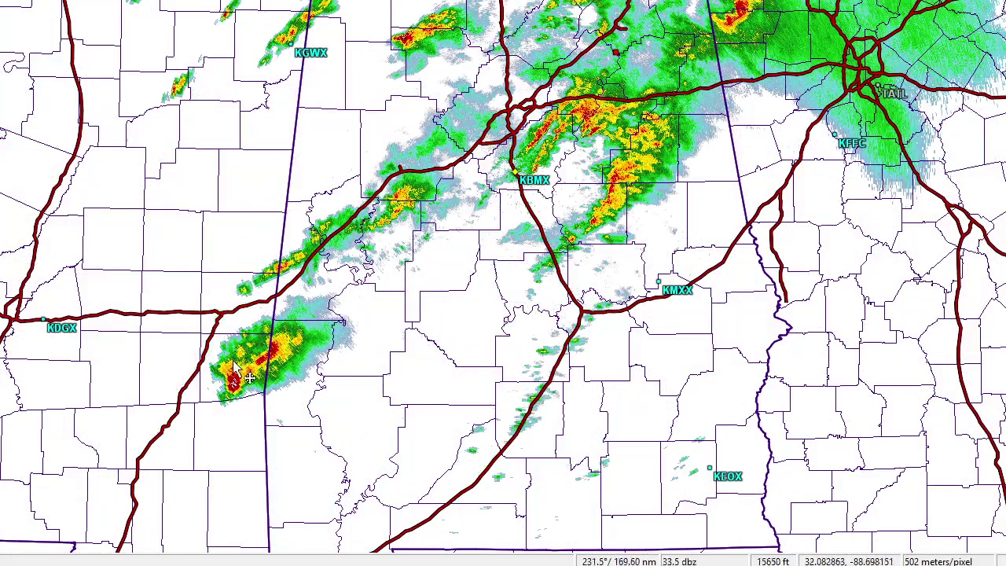
{"action": "mouse_move", "coordinate": [214, 383]}
{"action": "left_mouse_down"}
{"action": "mouse_move", "coordinate": [234, 395]}
{"action": "mouse_move", "coordinate": [483, 172]}
{"action": "mouse_move", "coordinate": [239, 370]}
{"action": "left_mouse_up"}
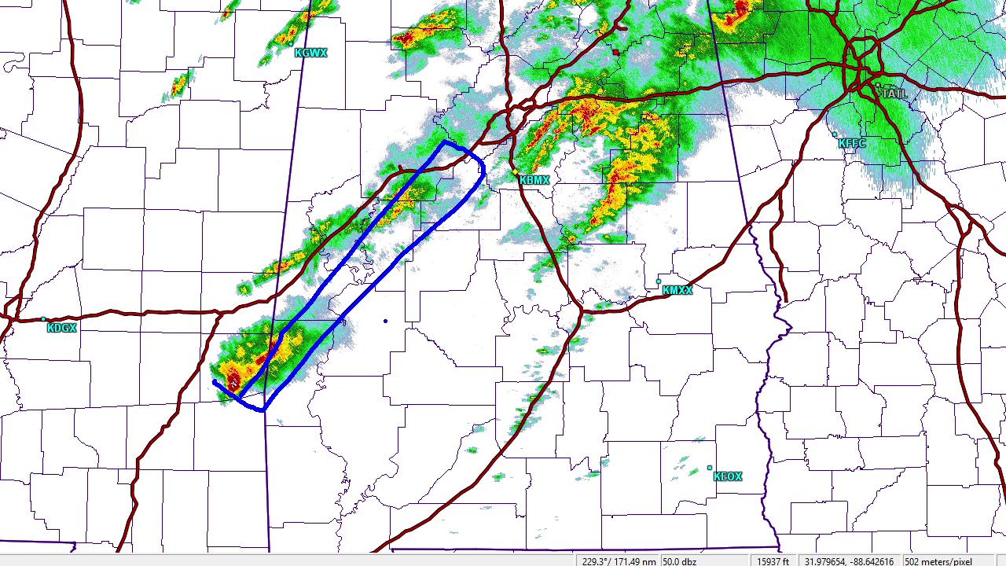
{"action": "right_click", "coordinate": [385, 321]}
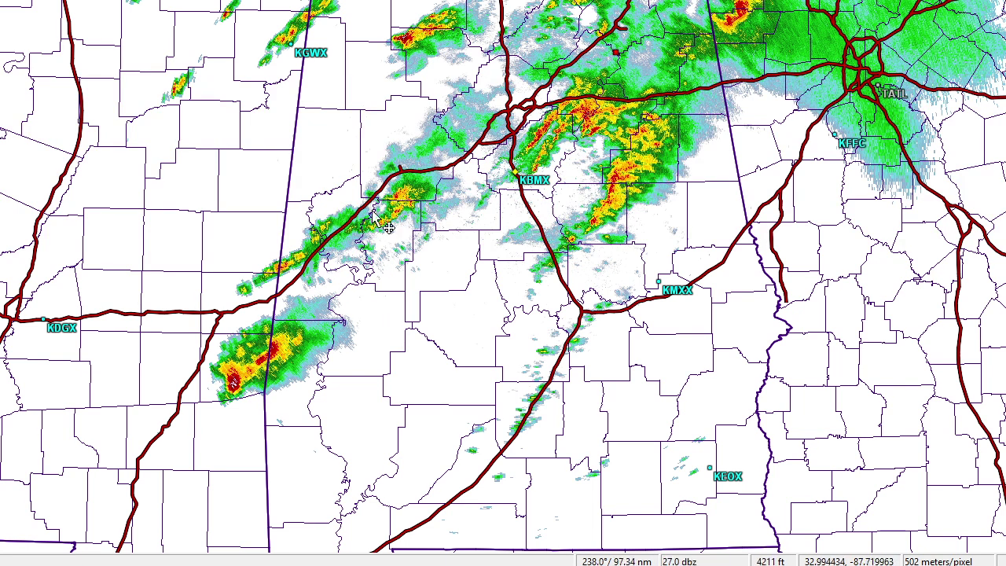